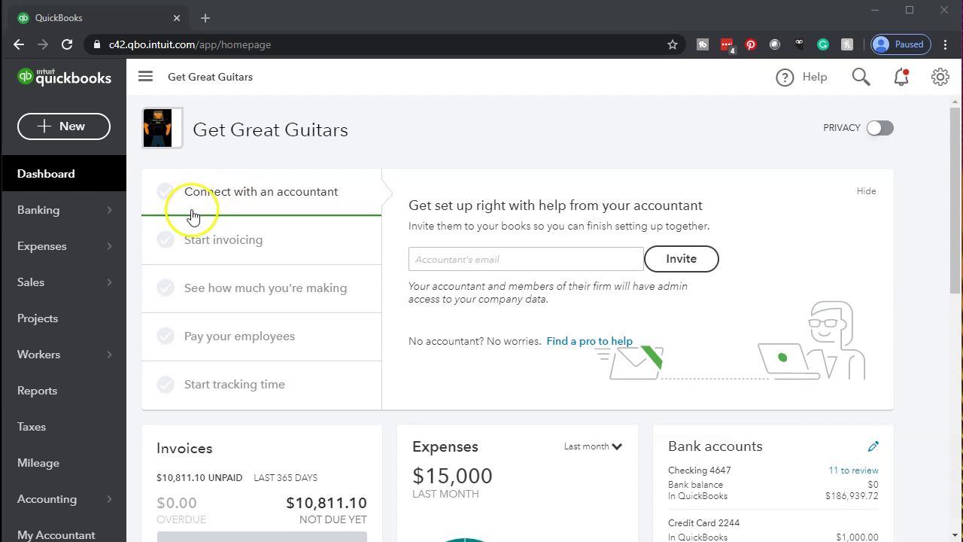
Open the Balance Sheet report and run it for the period 01/01/2020 to 12/31/2020.
click(64, 399)
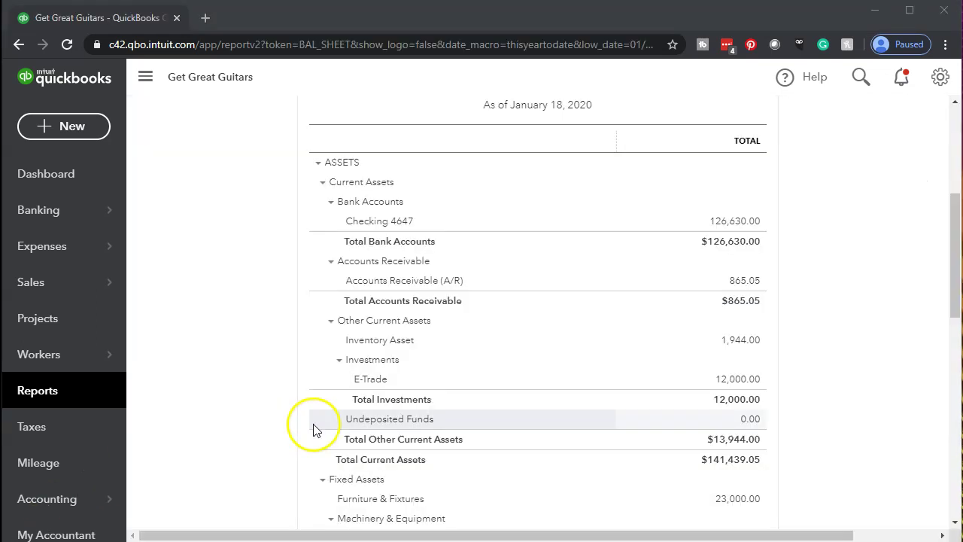
scroll(311, 426, up, 5)
click(382, 191)
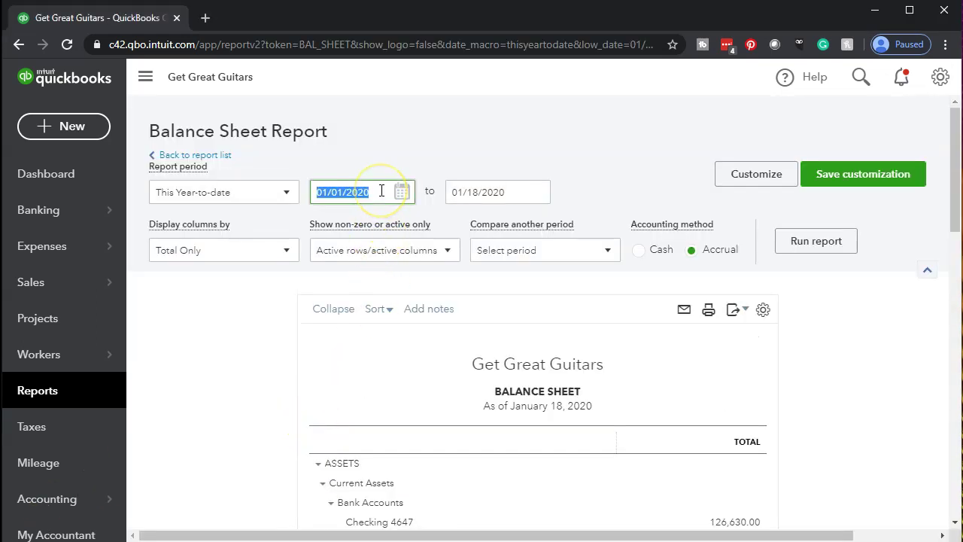
key(Tab)
text(12/31/2020)
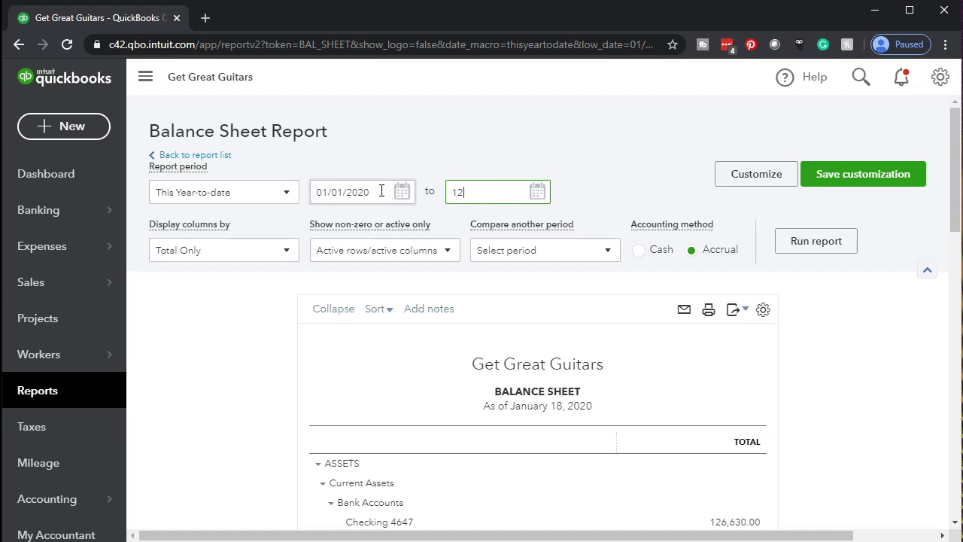
key(Tab)
click(827, 255)
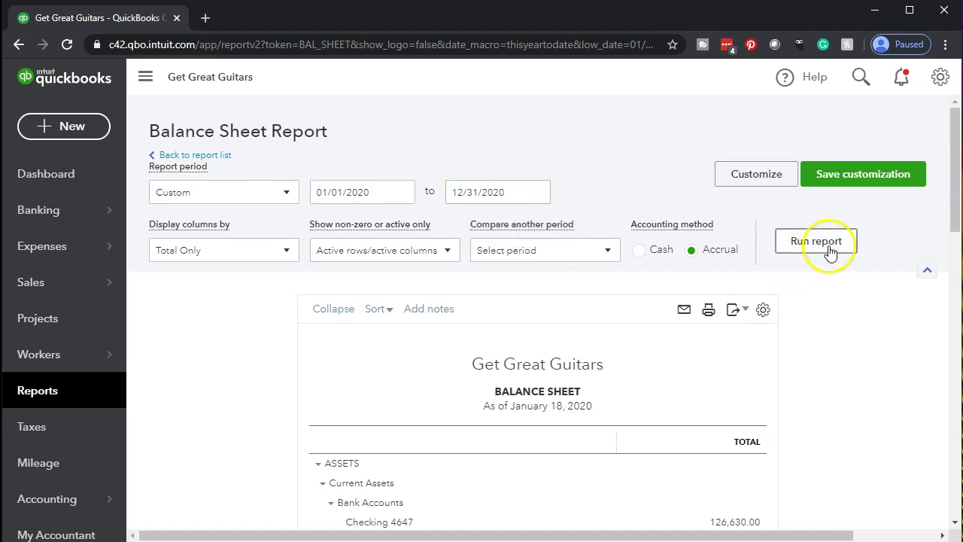
Duplicate the Balance Sheet report's browser tab and return to the original tab.
right_click(137, 30)
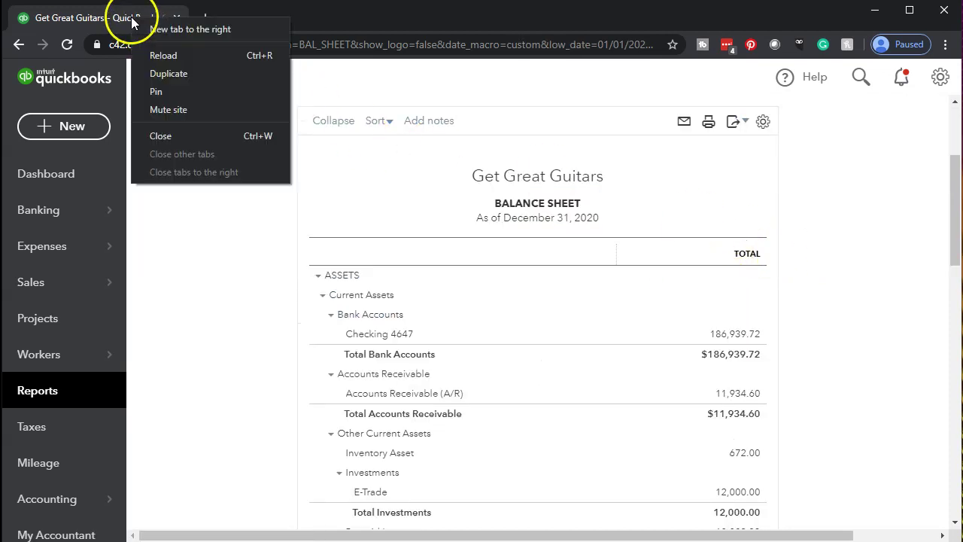
click(186, 72)
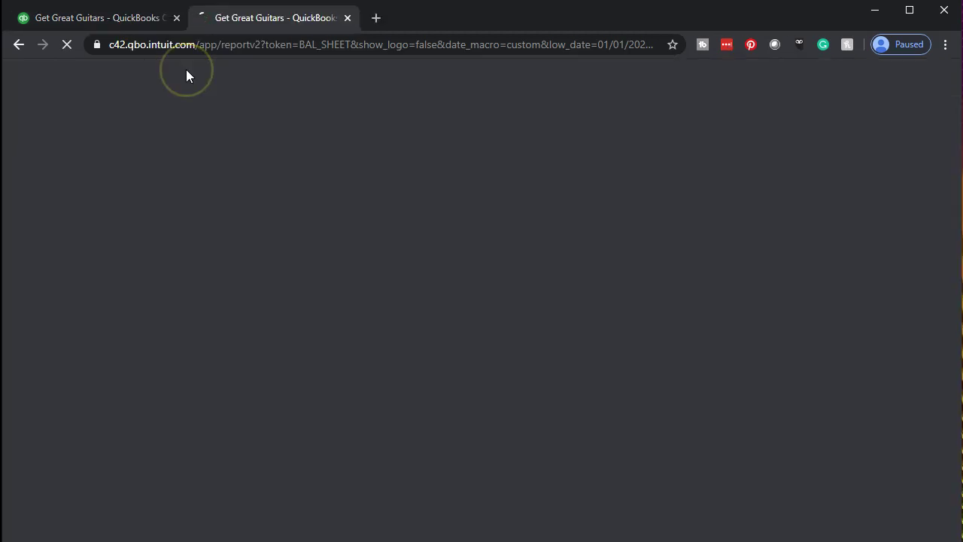
click(126, 25)
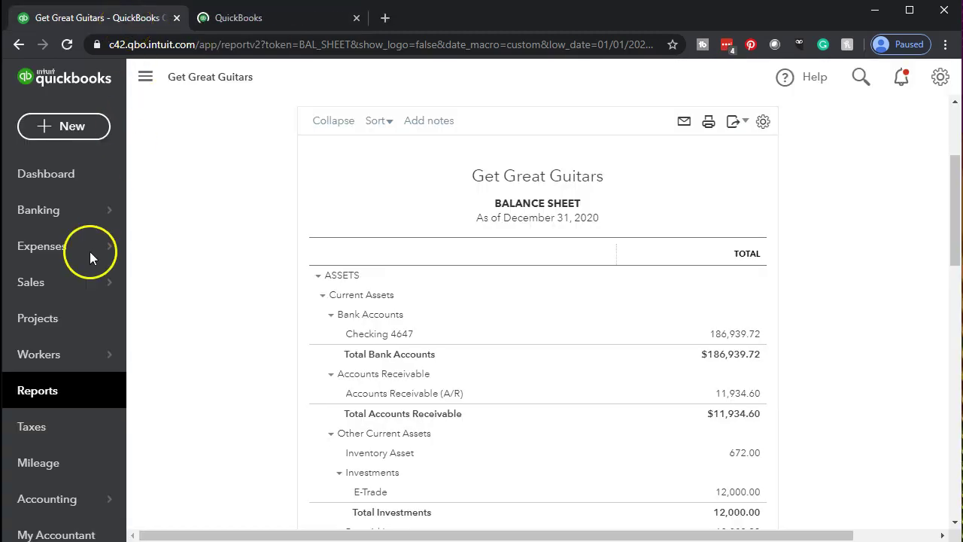
Open the Profit and Loss report and run it for the period 04/01/2020 to 04/30/2020.
click(45, 399)
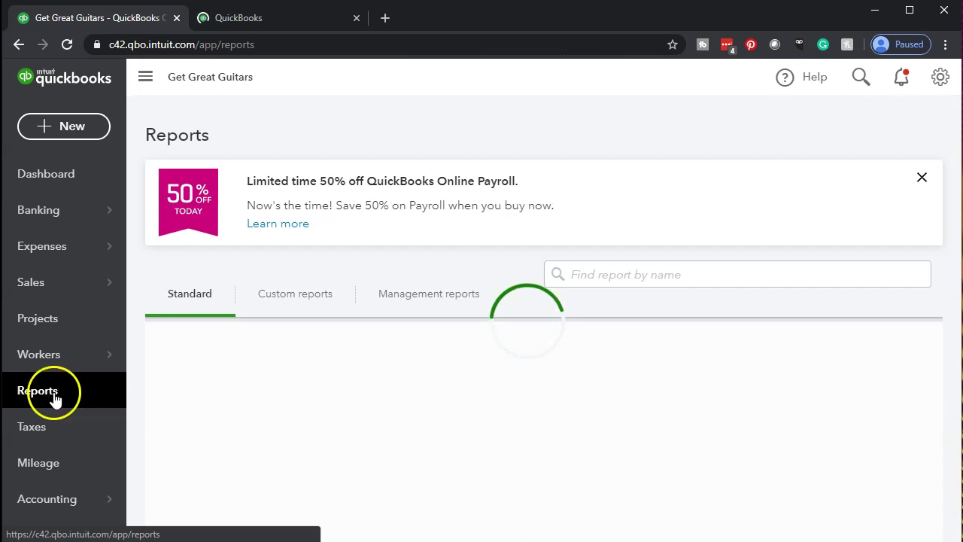
click(235, 469)
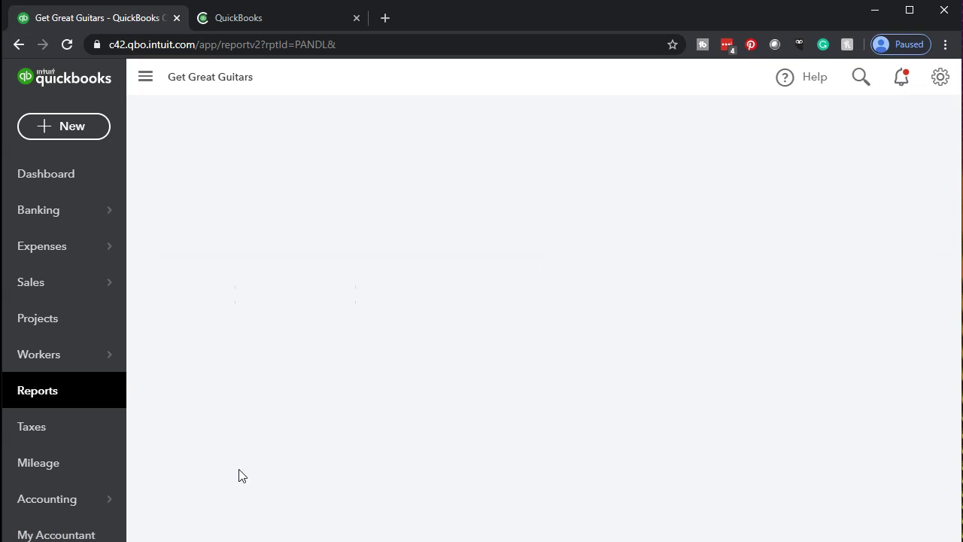
click(254, 441)
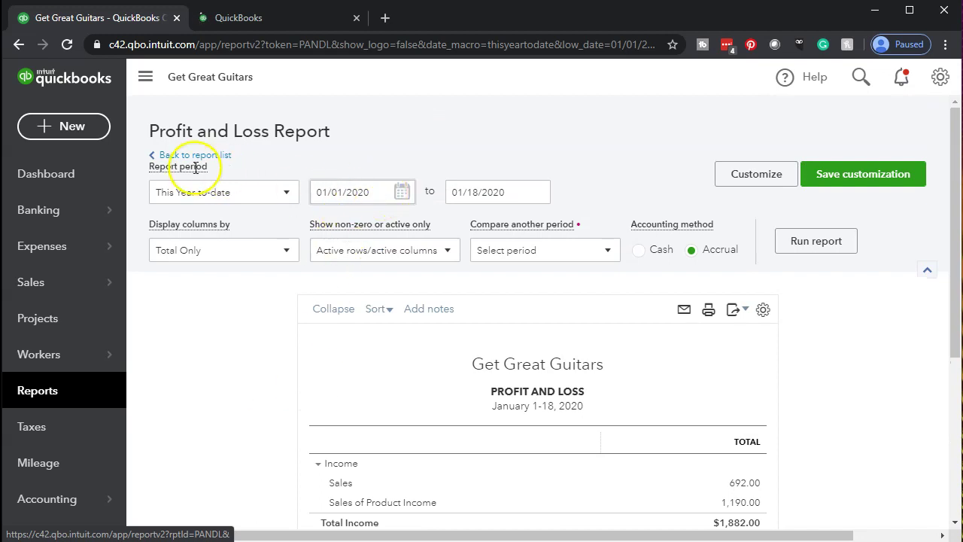
text(04/01/2020)
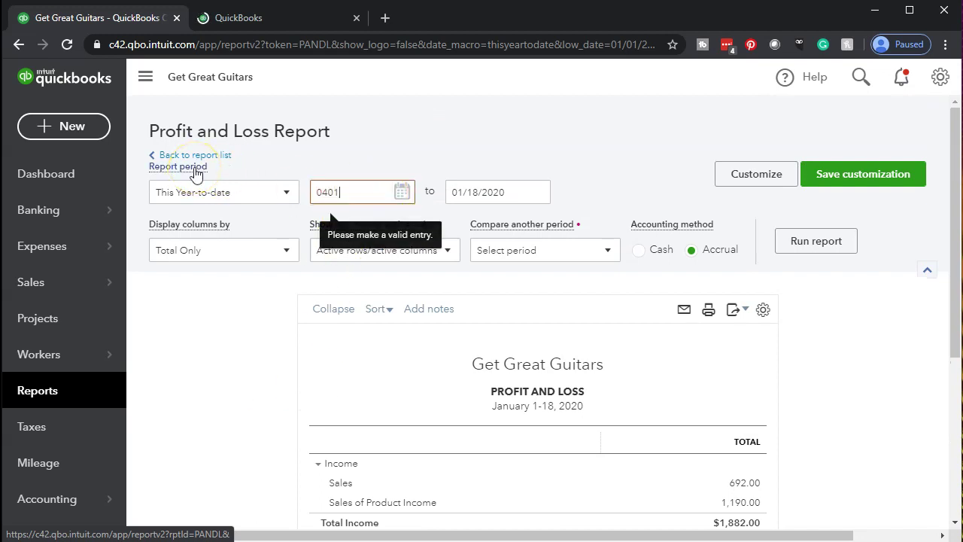
key(Tab)
text(0)
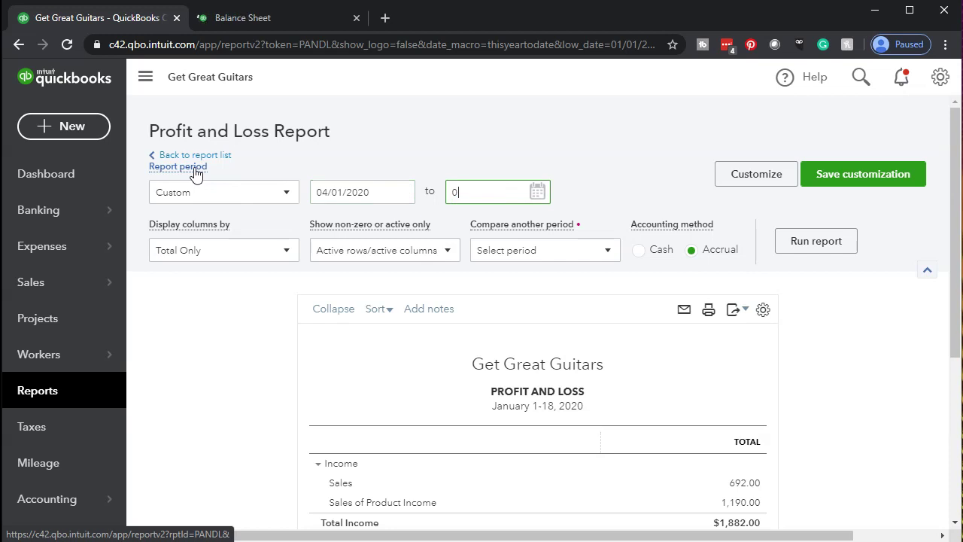
text(4/30/2020)
key(Tab)
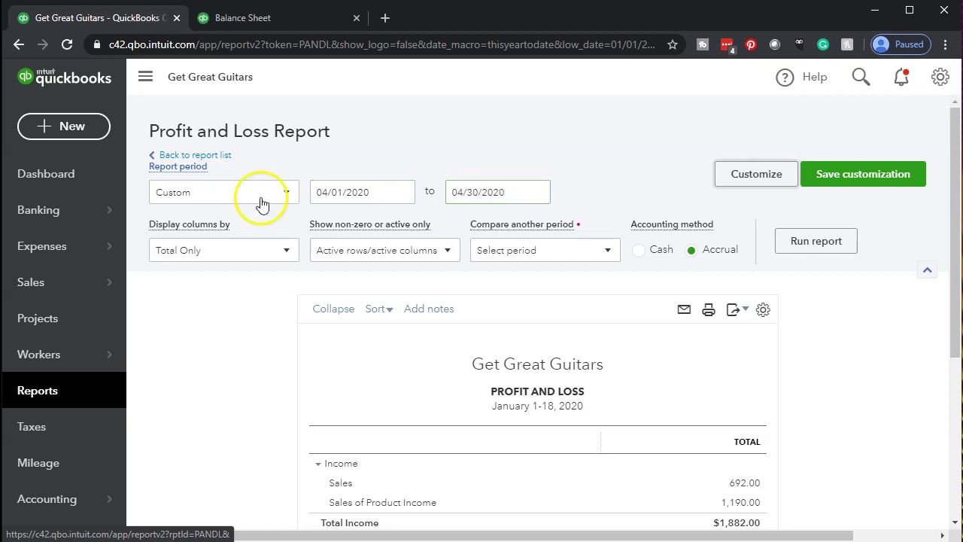
click(798, 248)
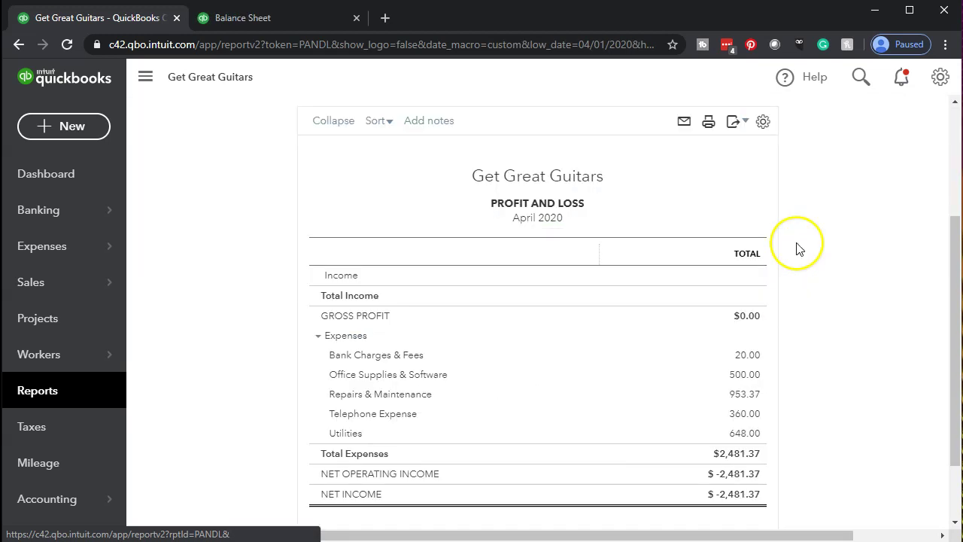
Duplicate the Profit and Loss report's browser tab and go back to the original tab.
right_click(138, 22)
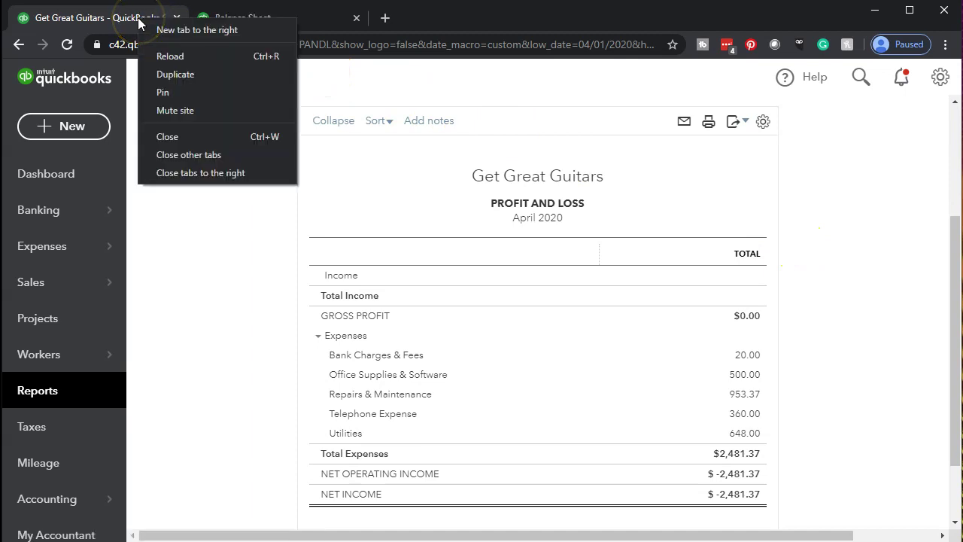
click(163, 78)
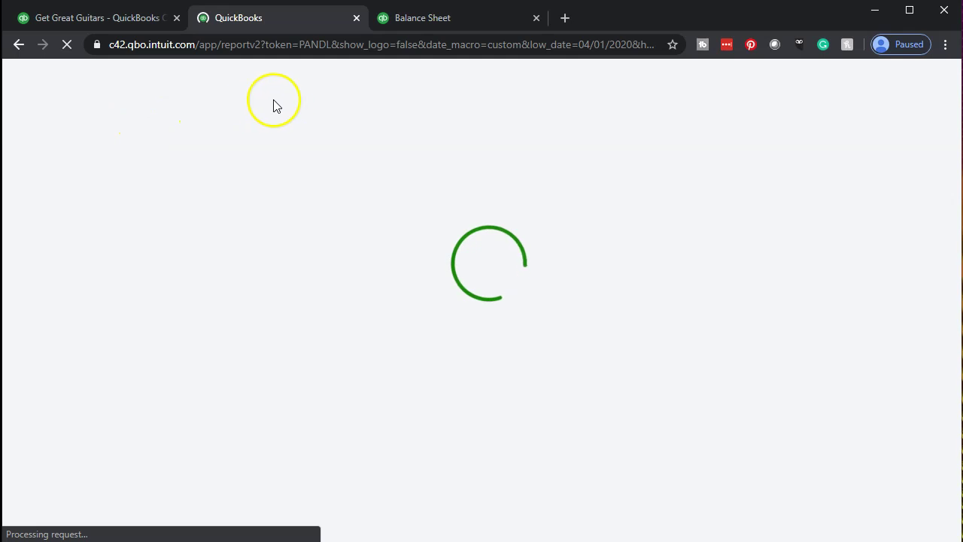
click(137, 20)
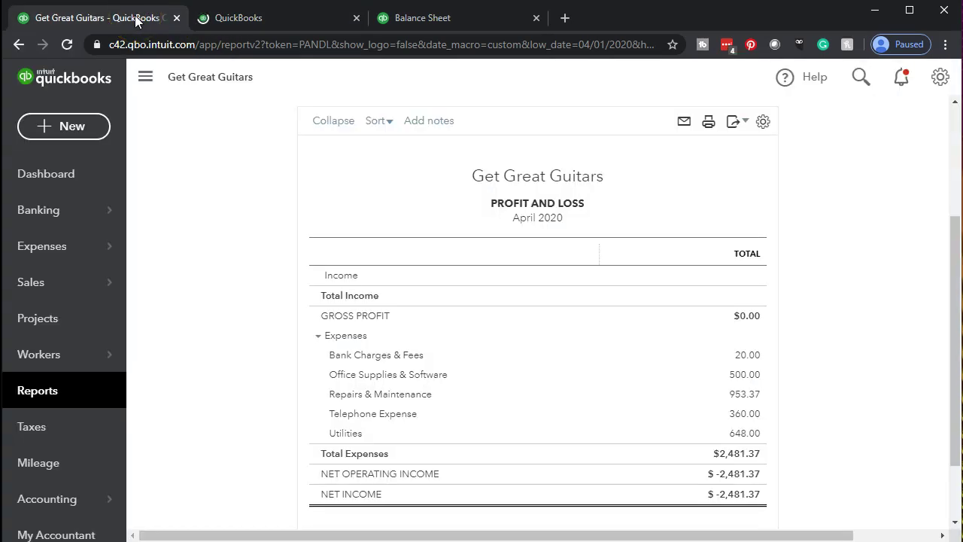
Open the list of bank transactions for review and collapse the navigation sidebar.
click(62, 211)
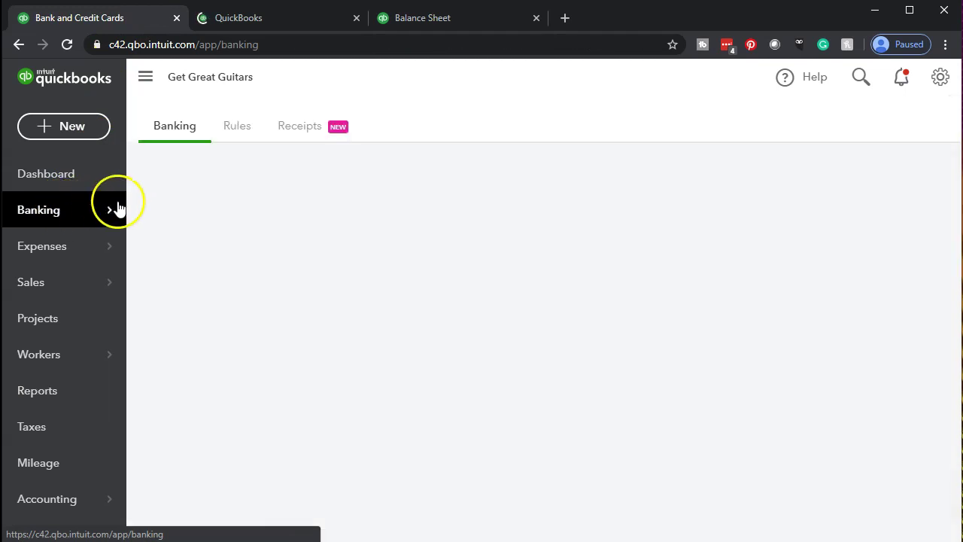
scroll(150, 89, down, 3)
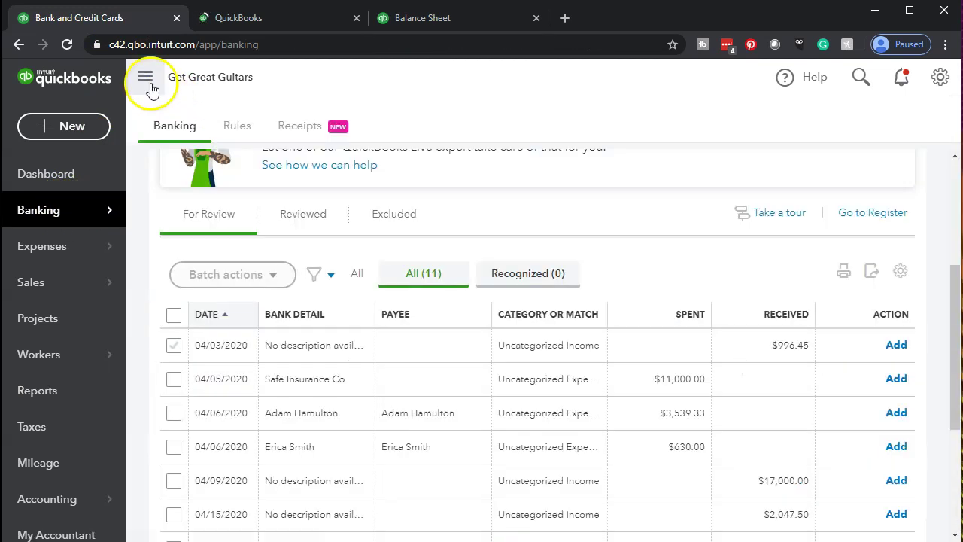
click(150, 89)
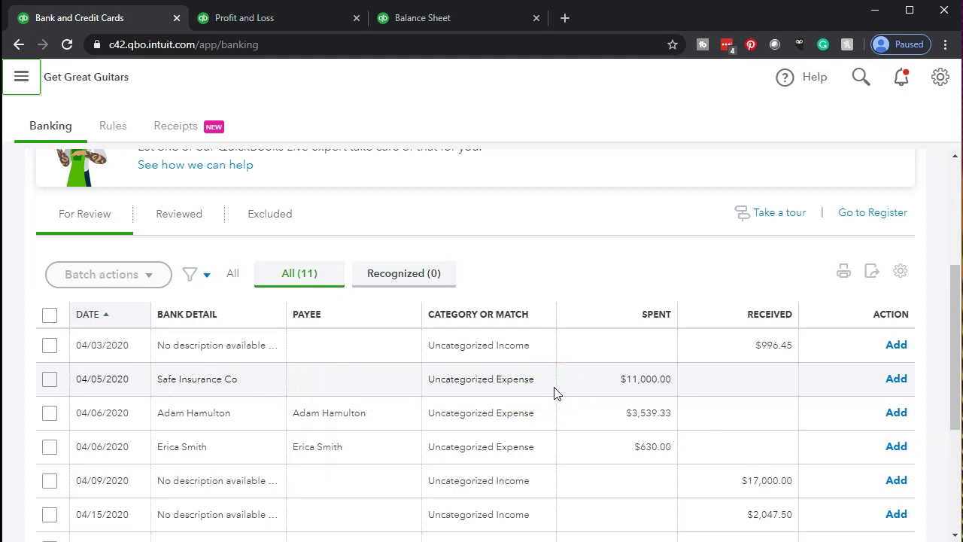
Expand the 04/05/2020 Safe Insurance Co bank transaction and set its vendor to Safe Insurance Co.
click(380, 389)
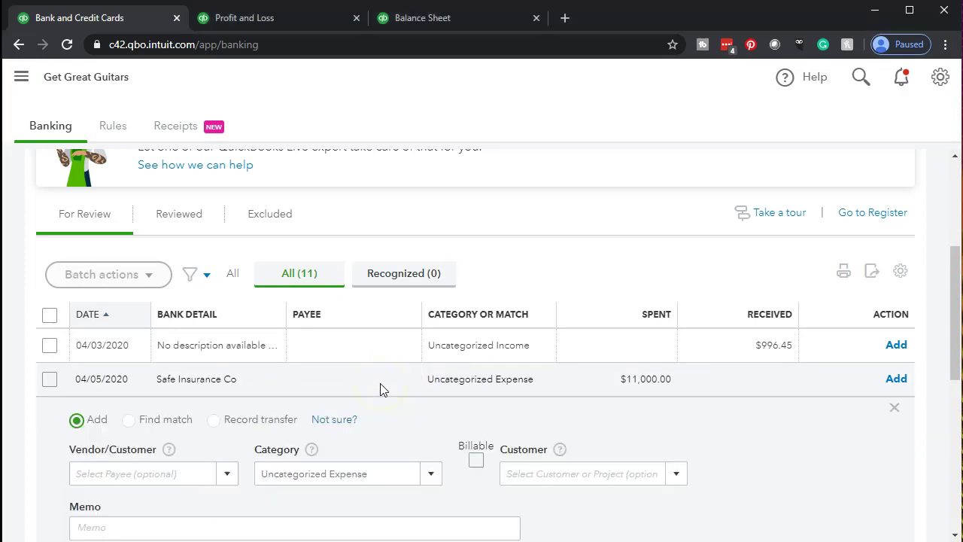
scroll(381, 389, down, 1)
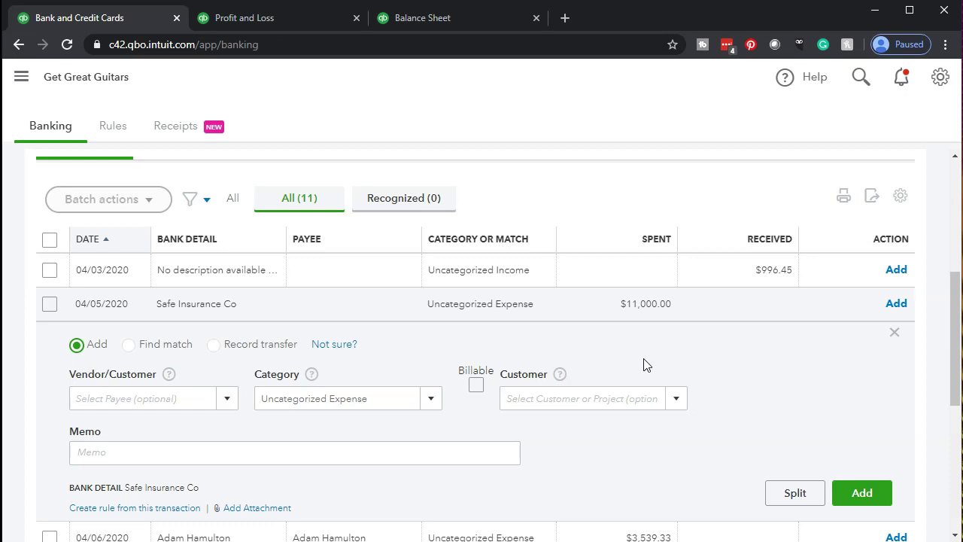
click(643, 329)
scroll(621, 344, down, 1)
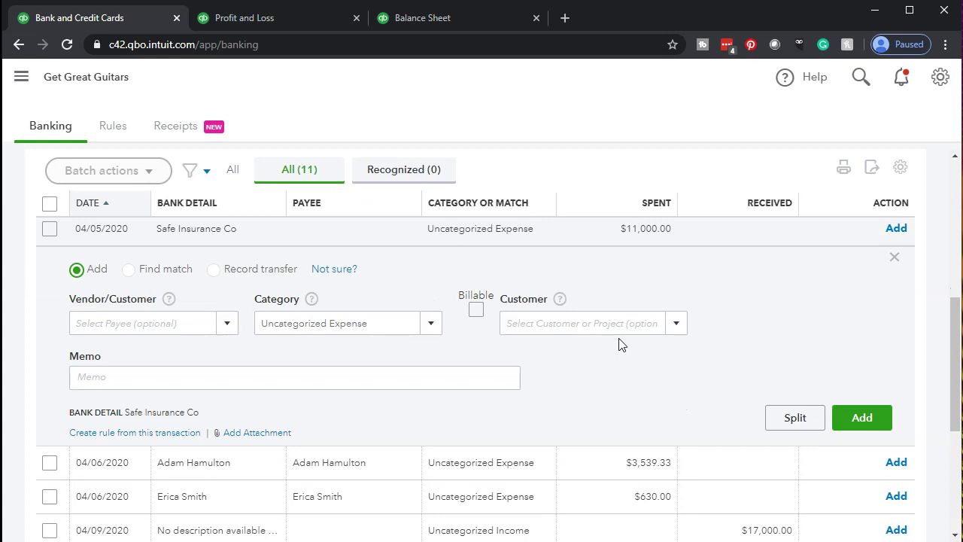
scroll(620, 344, up, 1)
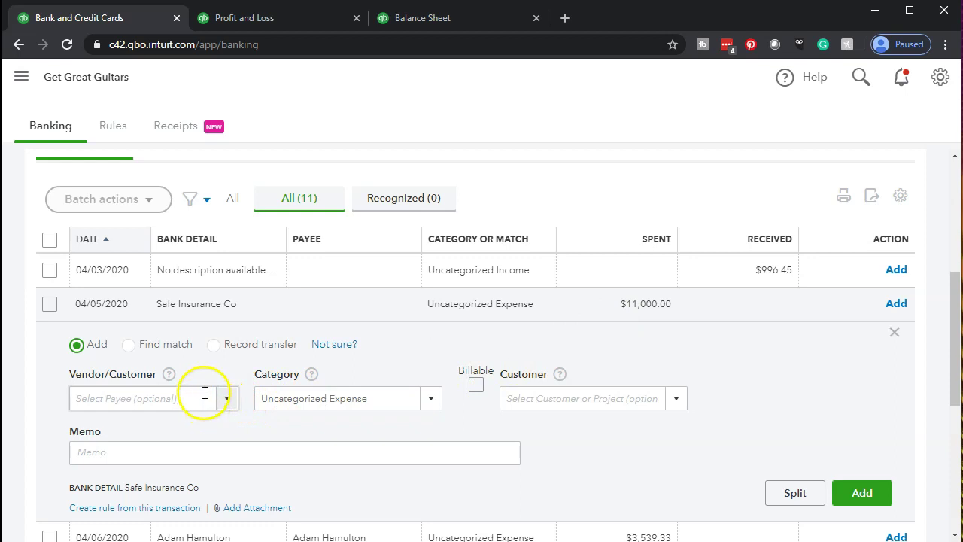
click(173, 396)
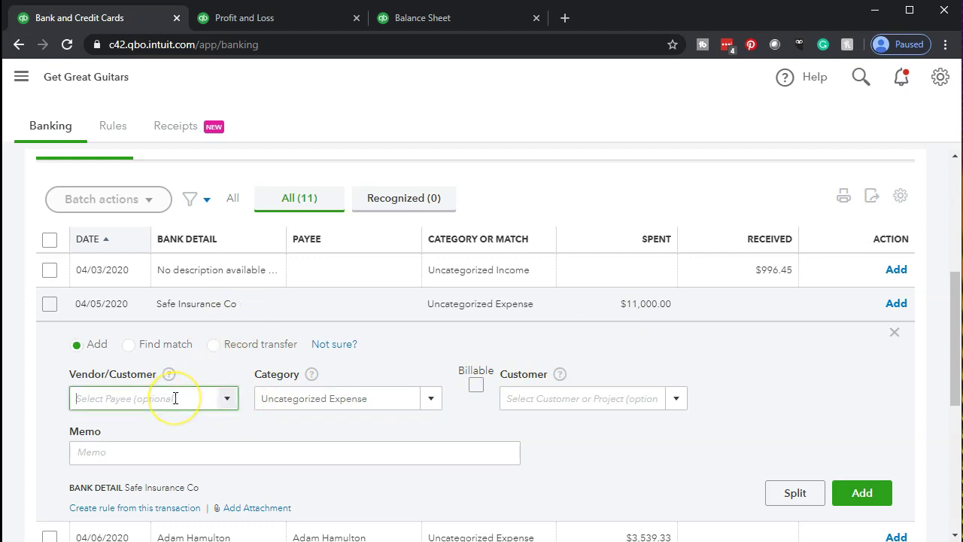
text(safe Insurance Co)
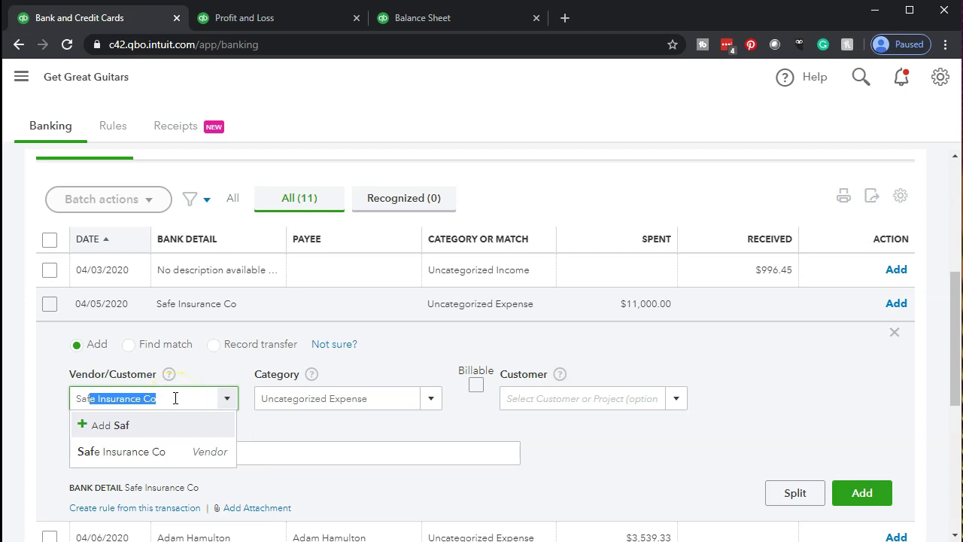
key(Tab)
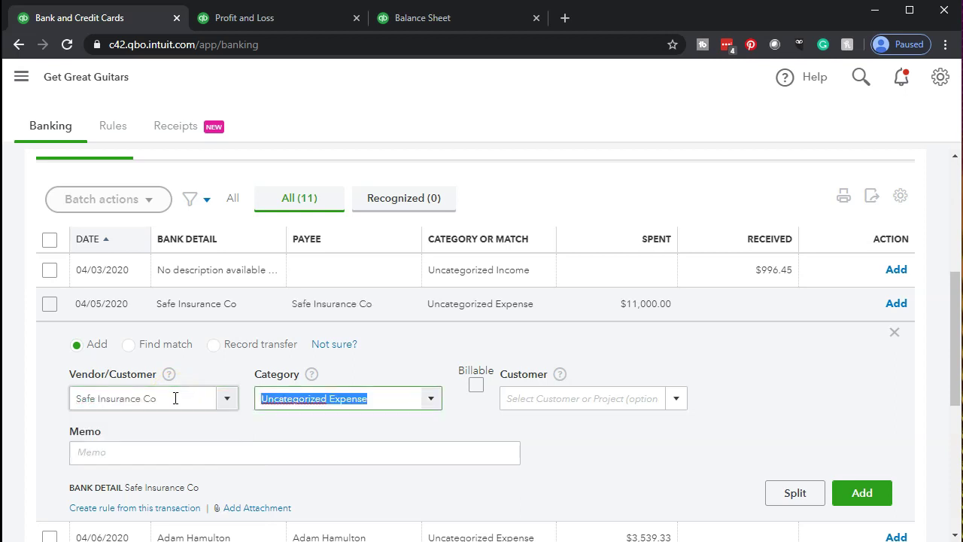
Categorize the Safe Insurance Co transaction under the Insurance expense account and add it to the books.
click(434, 402)
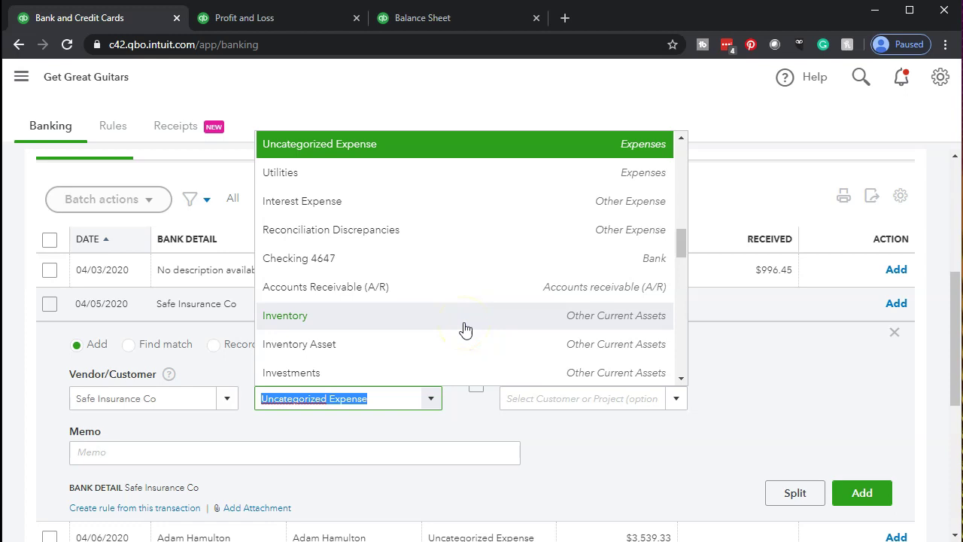
scroll(464, 329, up, 10)
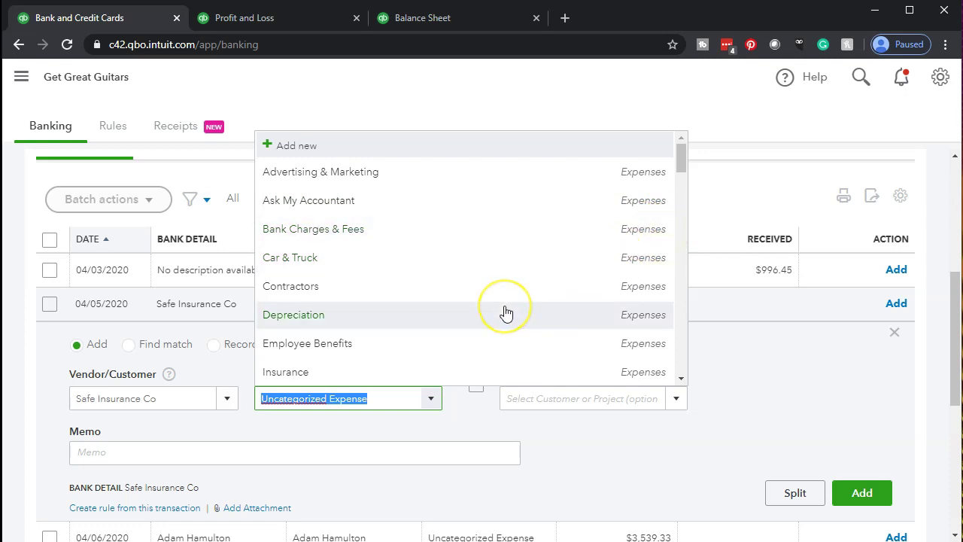
scroll(505, 312, down, 3)
scroll(505, 311, down, 4)
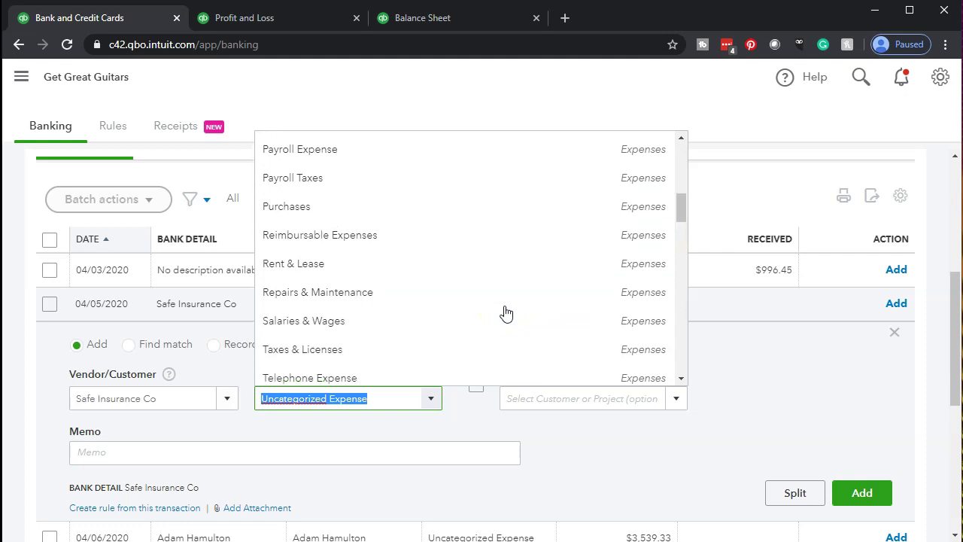
scroll(505, 312, down, 2)
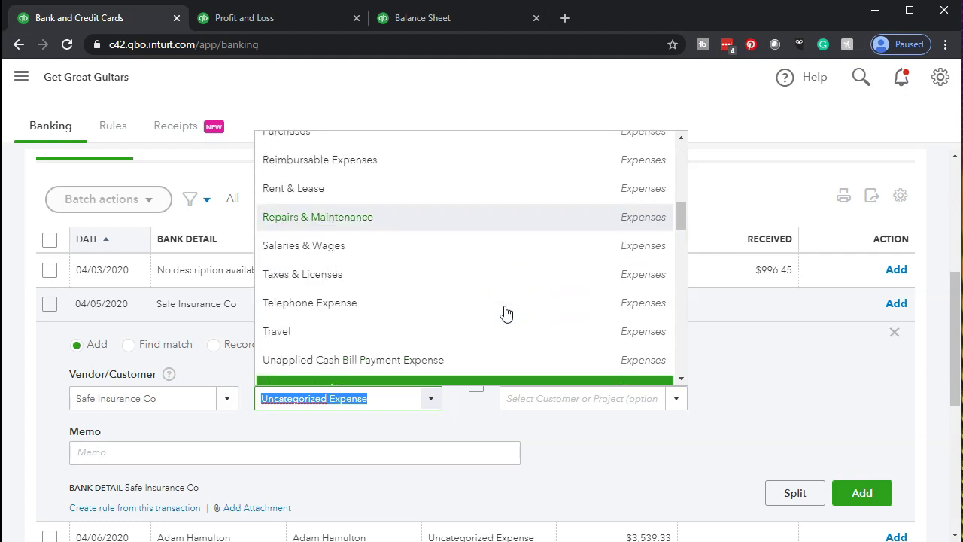
text(ins)
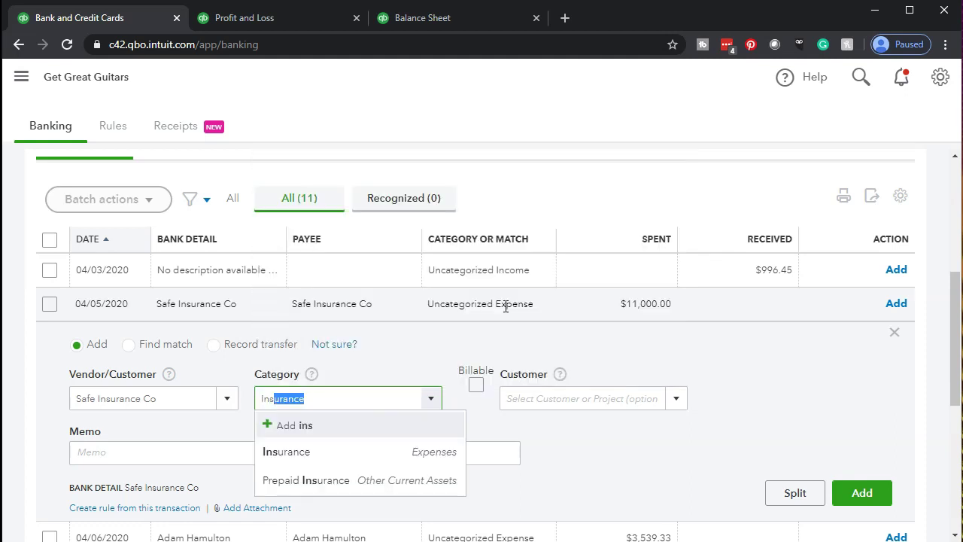
click(312, 461)
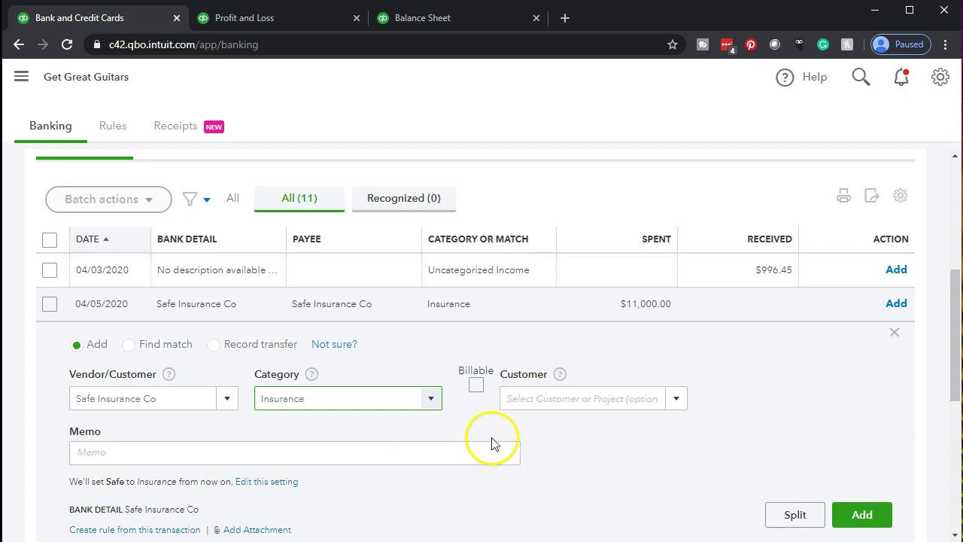
scroll(392, 440, down, 1)
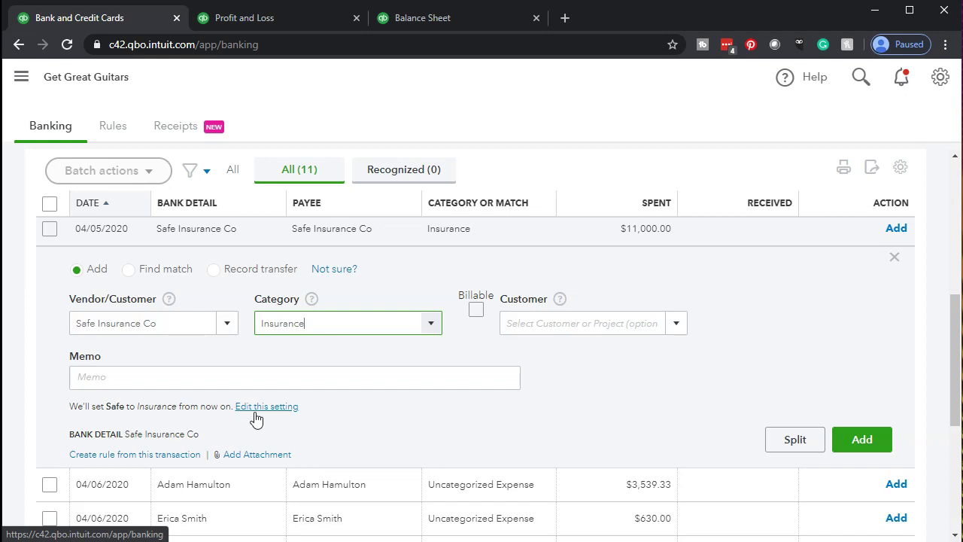
click(856, 448)
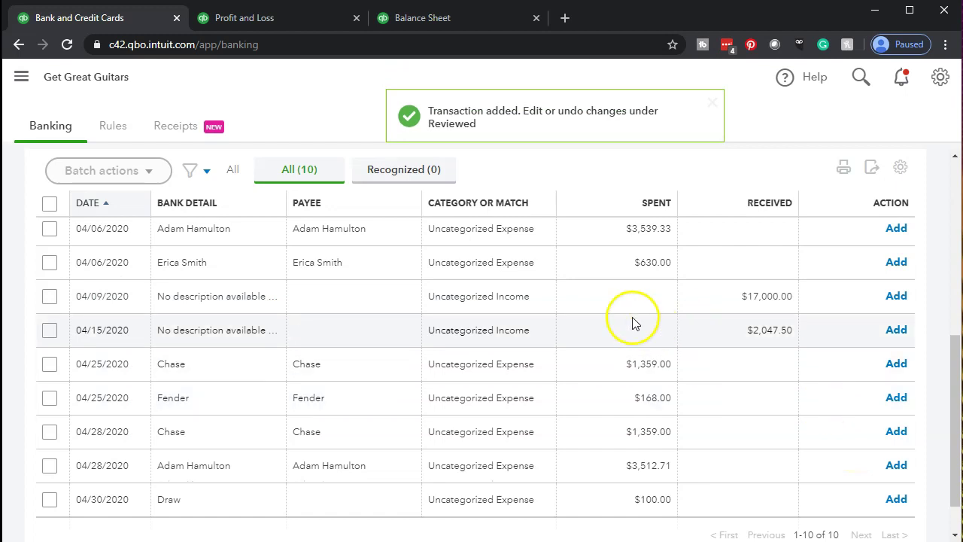
Switch to the Balance Sheet report, collapse the navigation sidebar and enlarge the page view.
click(472, 22)
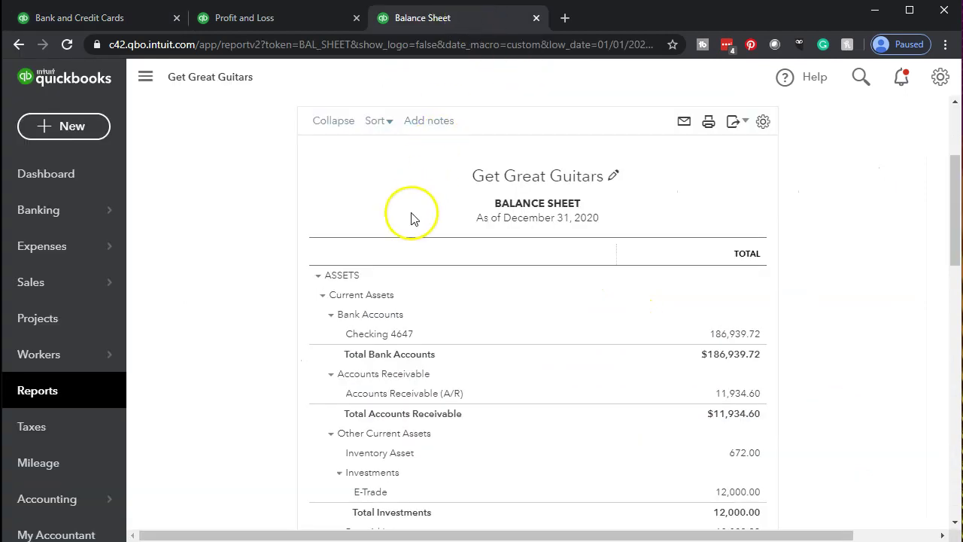
click(149, 79)
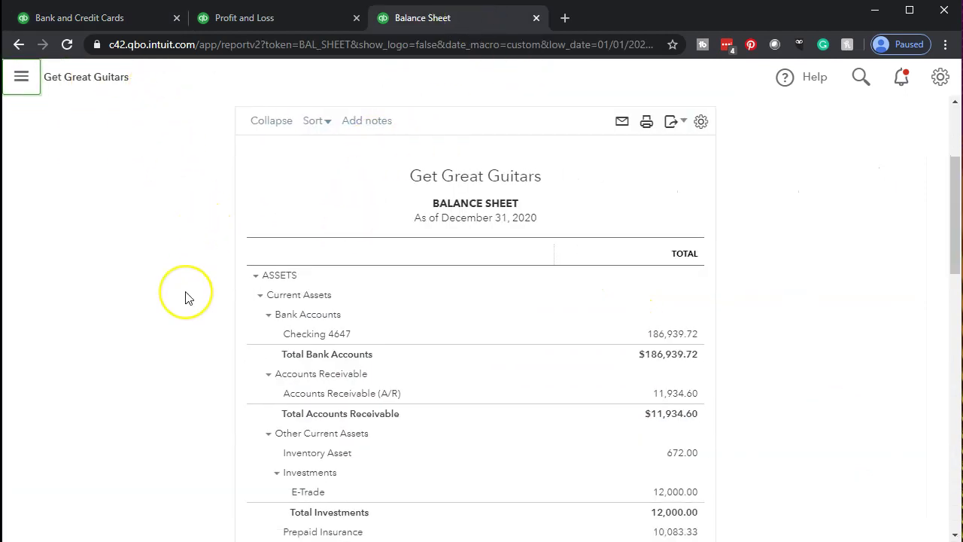
key(ctrl+plus)
key(ctrl+plus)
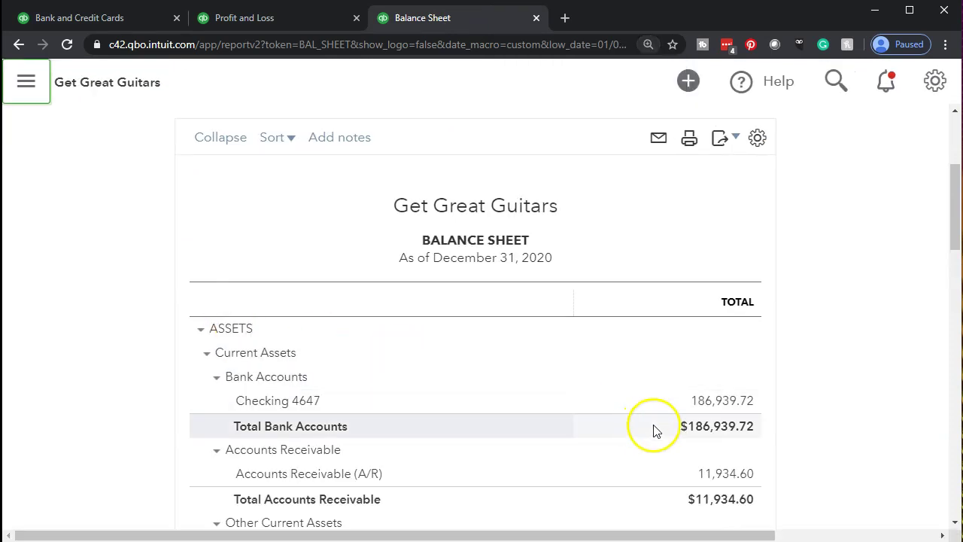
Open the transaction detail behind the Checking 4647 balance and find the 04/05/2020 Safe Insurance Co expense with its split account and amount.
click(719, 401)
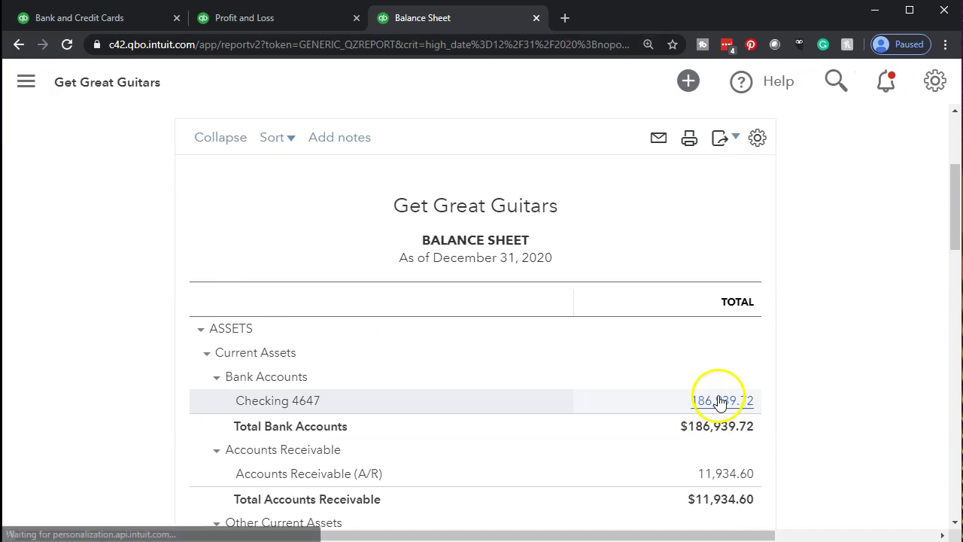
scroll(677, 394, down, 2)
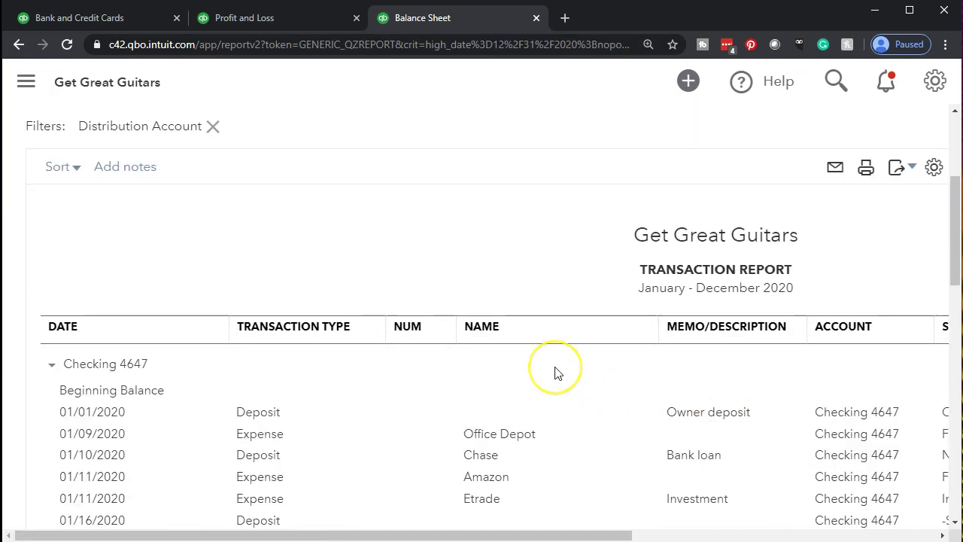
scroll(555, 372, down, 4)
scroll(555, 372, down, 12)
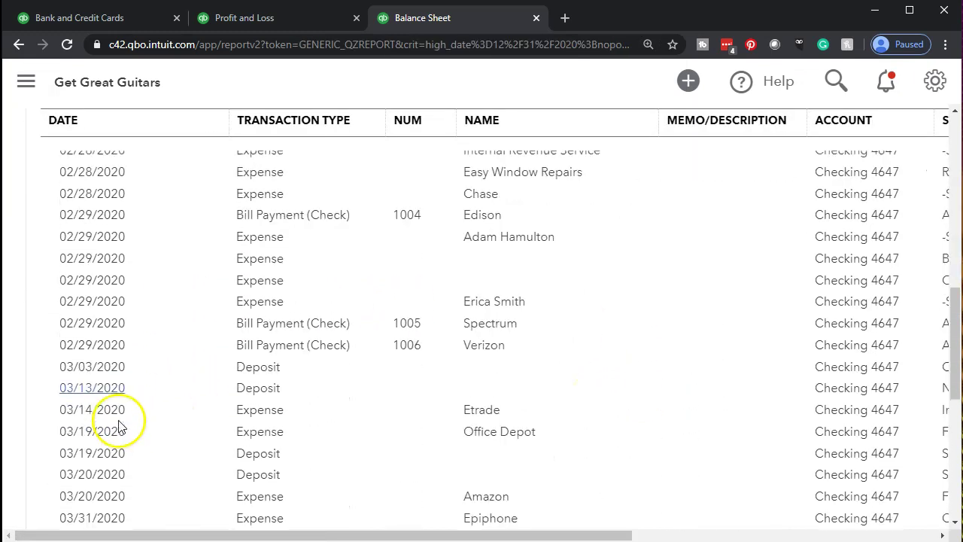
scroll(119, 426, down, 3)
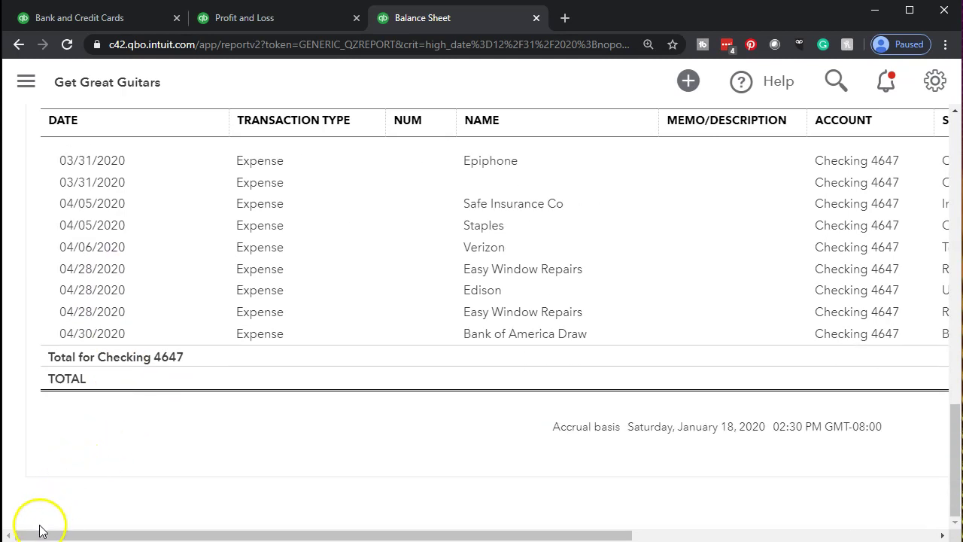
scroll(487, 284, up, 1)
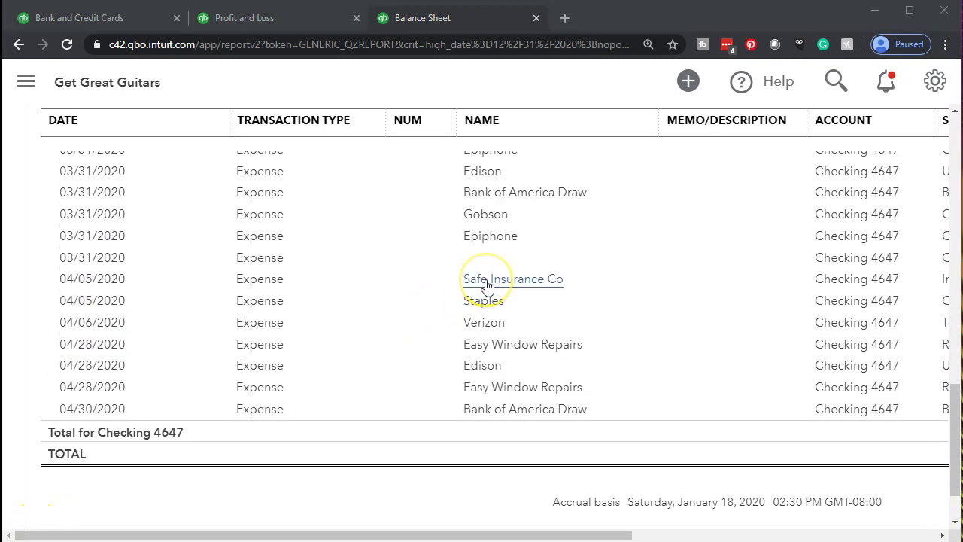
drag(523, 533, 742, 516)
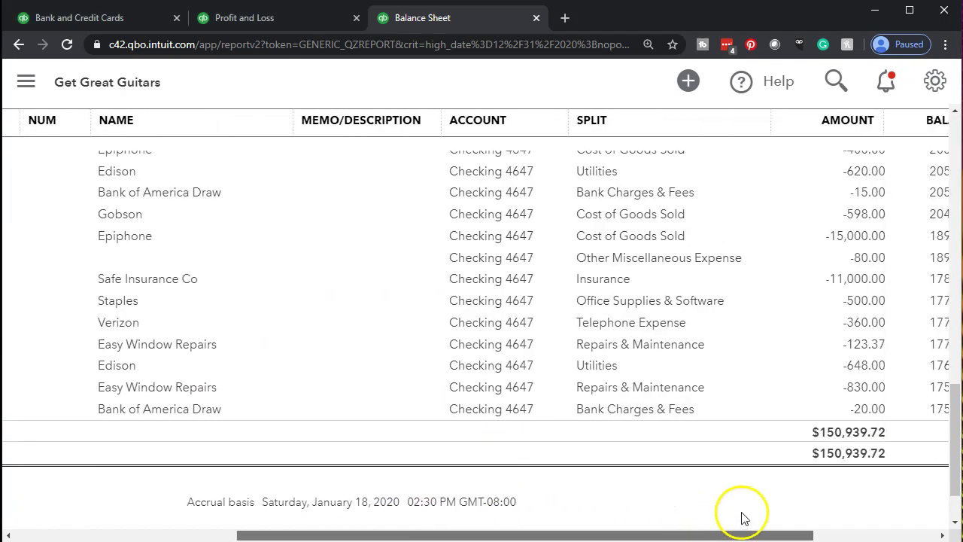
Open the Safe Insurance Co expense, review its payee, date and category line, and close it without changes.
click(843, 284)
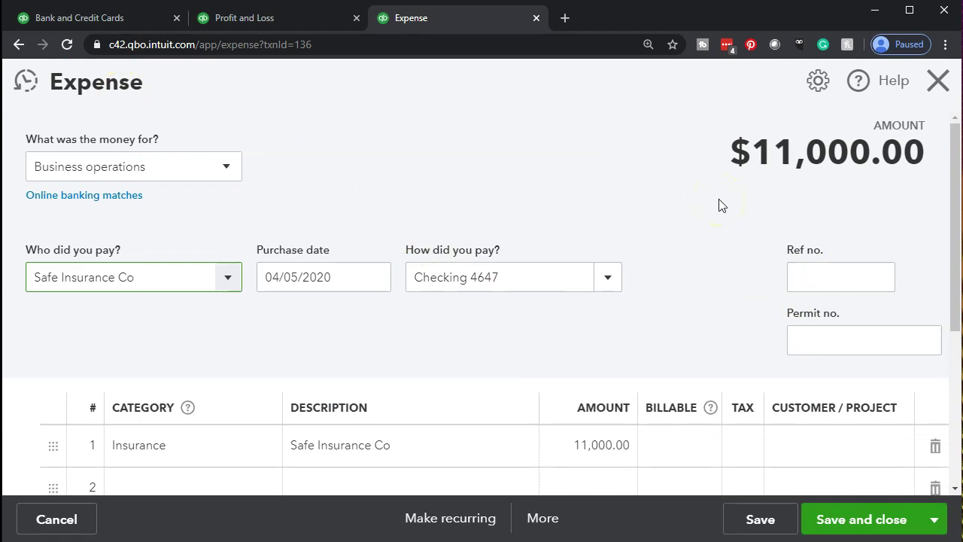
scroll(677, 226, down, 1)
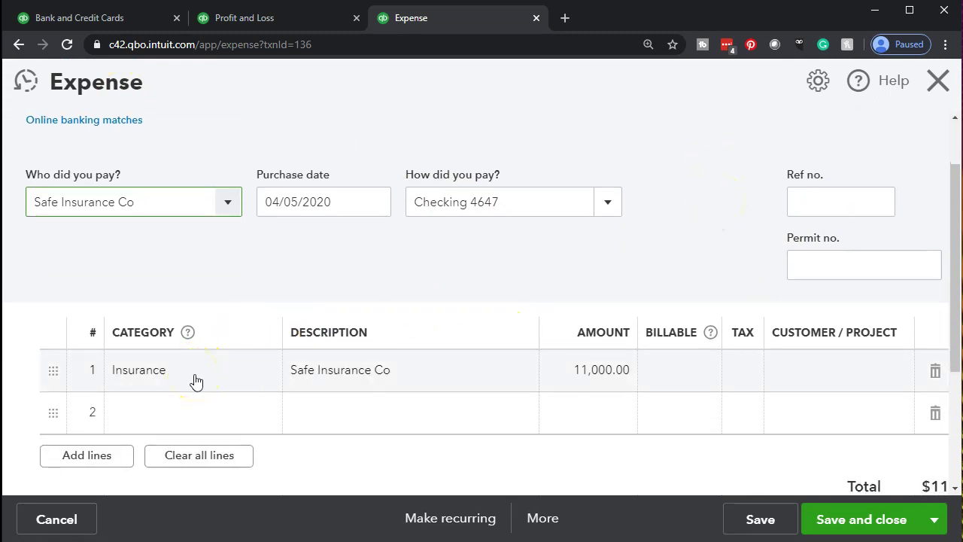
click(937, 82)
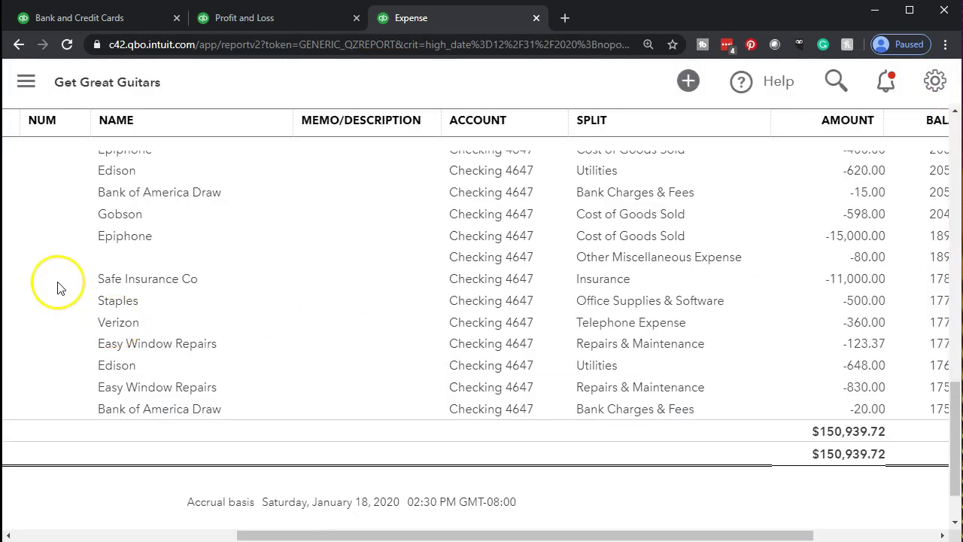
Return from the Checking 4647 transaction report to the Balance Sheet summary.
scroll(56, 286, up, 5)
scroll(57, 286, up, 10)
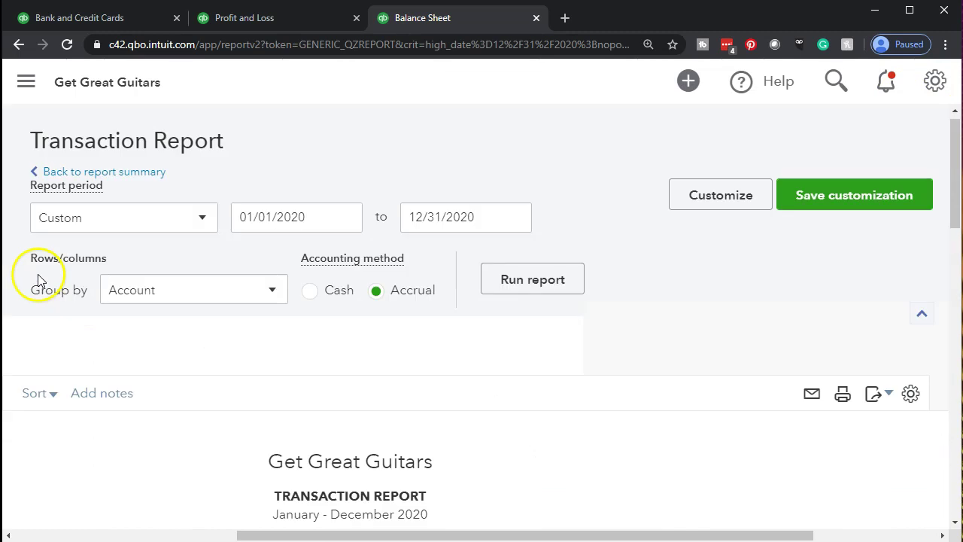
click(143, 186)
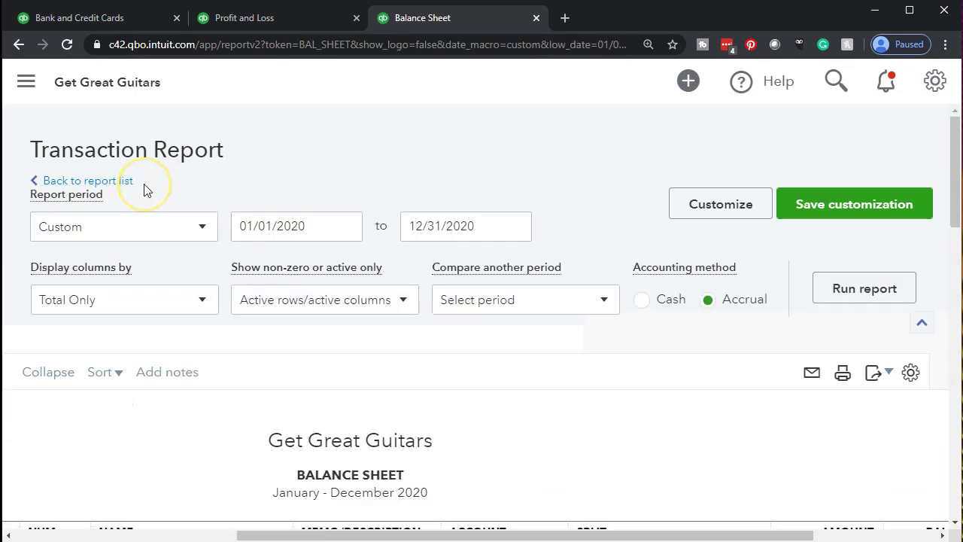
Open the transaction detail behind the Prepaid Insurance balance and review the entries' dates, split accounts and amounts.
scroll(188, 236, down, 3)
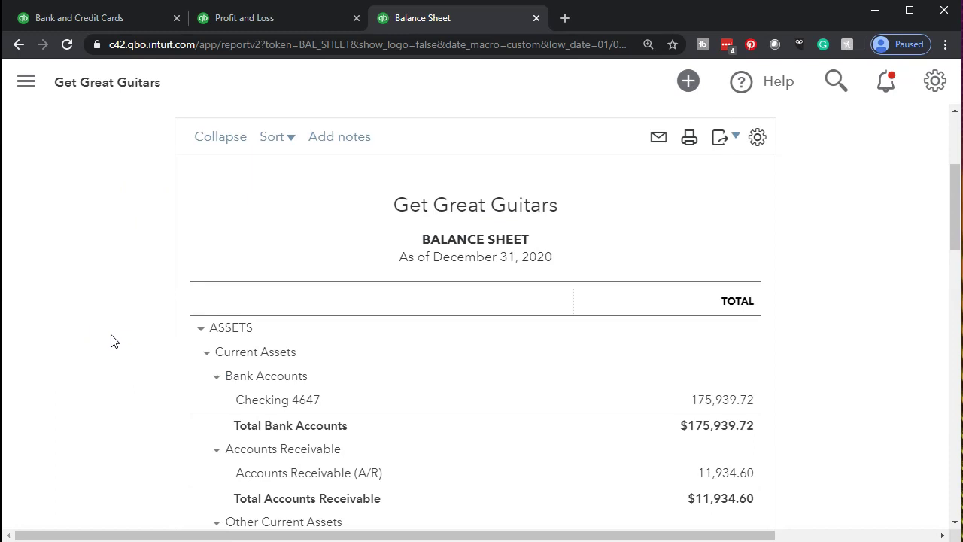
scroll(110, 341, down, 4)
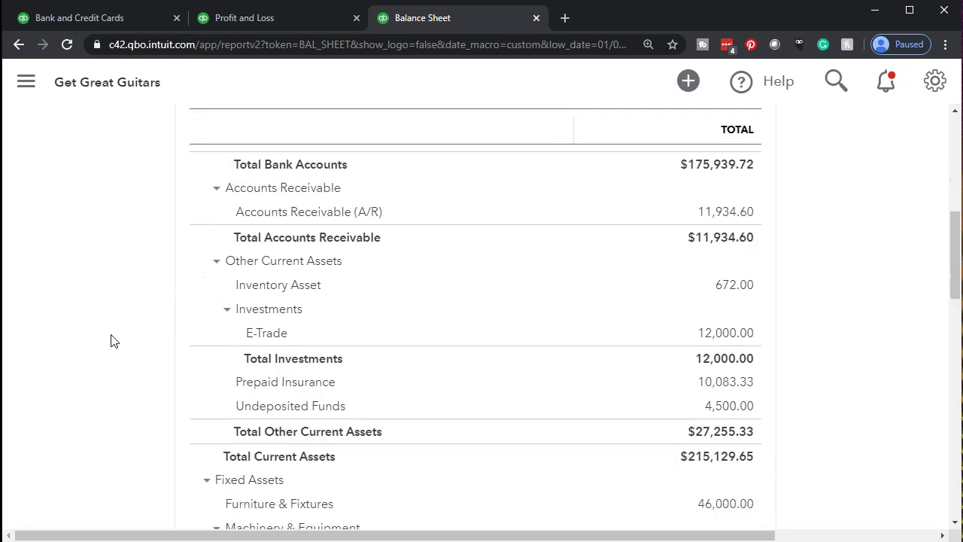
click(708, 383)
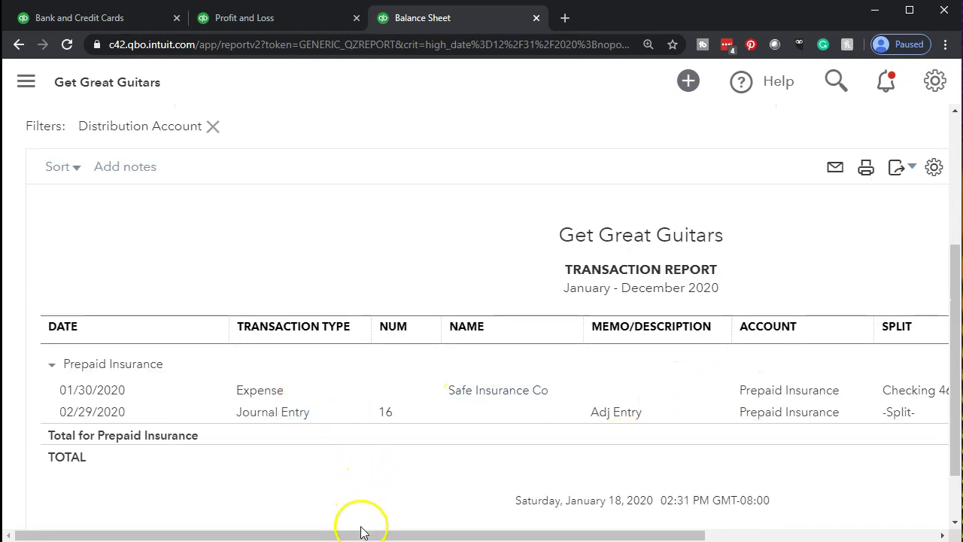
drag(383, 535, 609, 536)
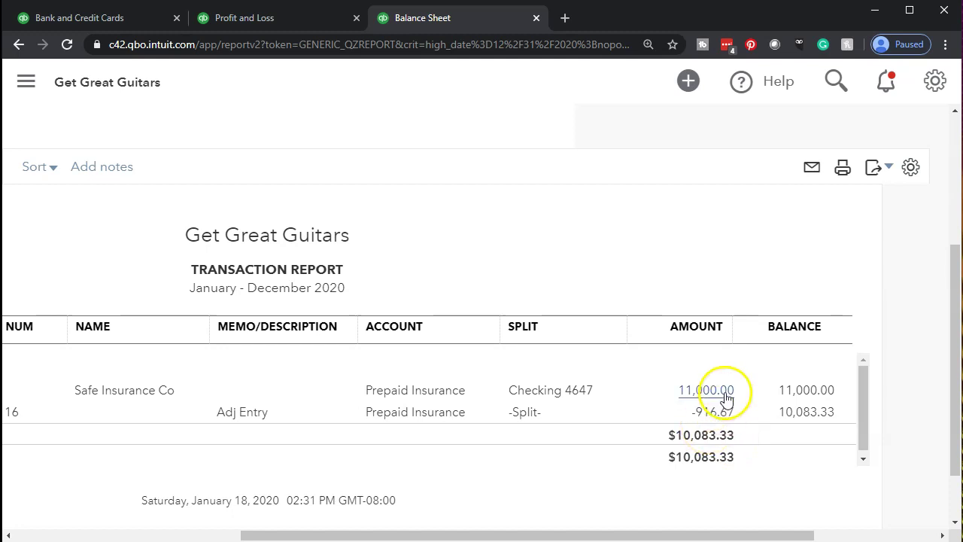
drag(696, 536, 366, 534)
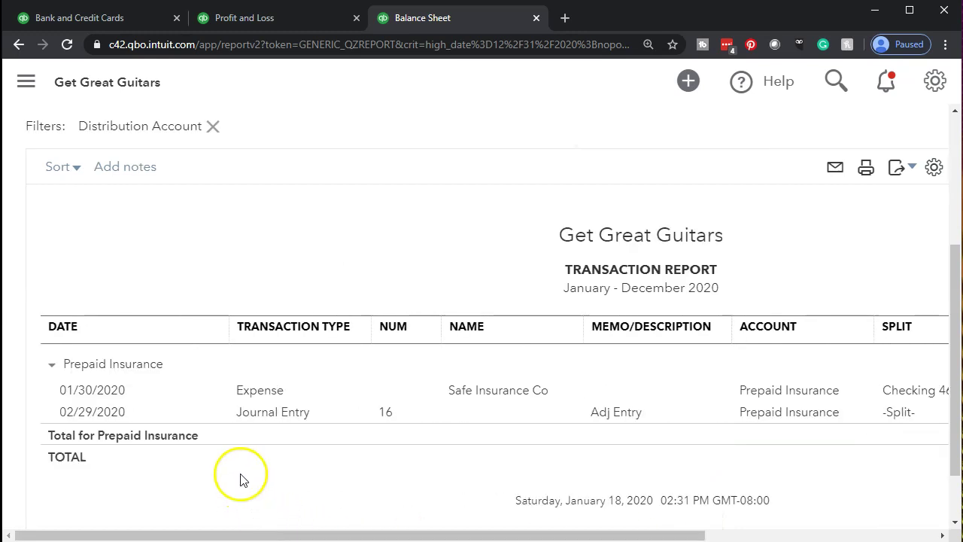
Switch to the Profit and Loss report for April 2020 and examine its Insurance expense line.
click(260, 20)
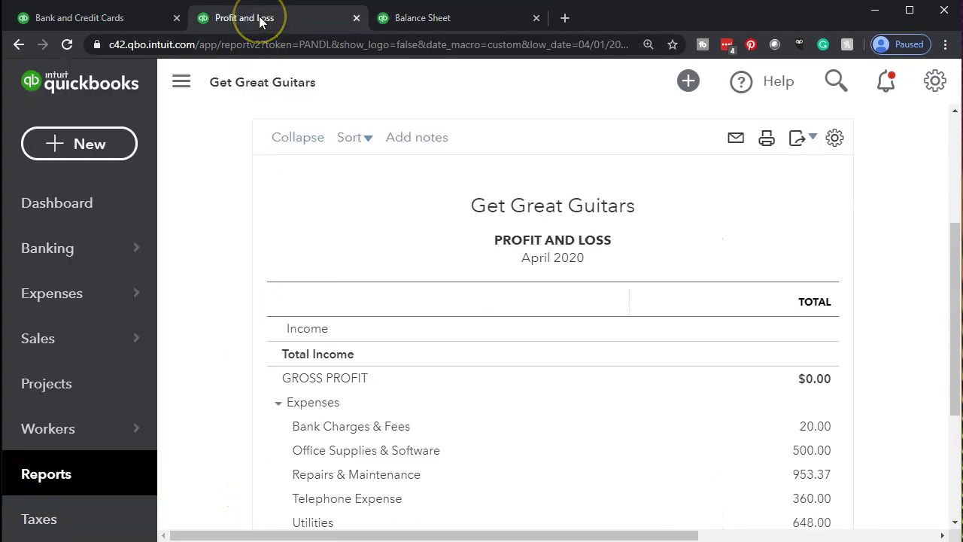
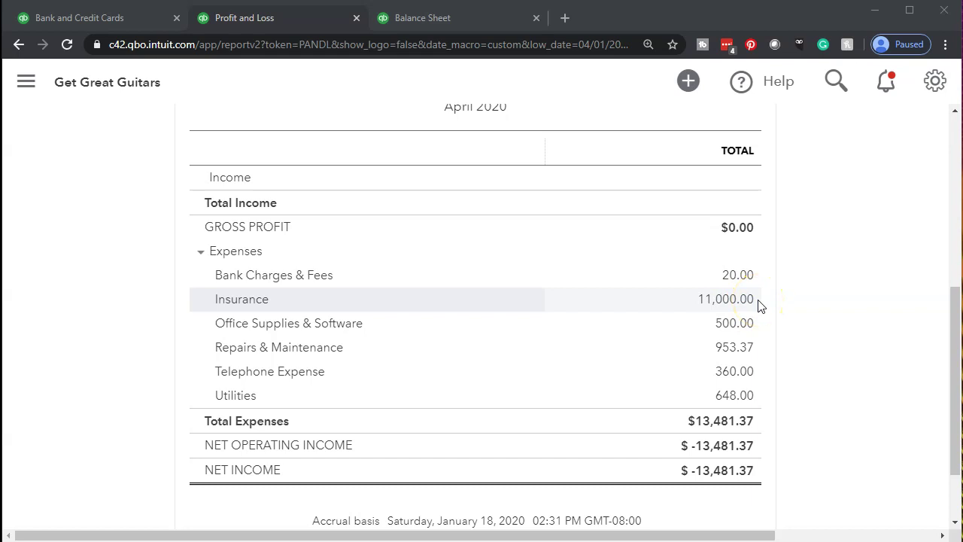
scroll(745, 303, up, 2)
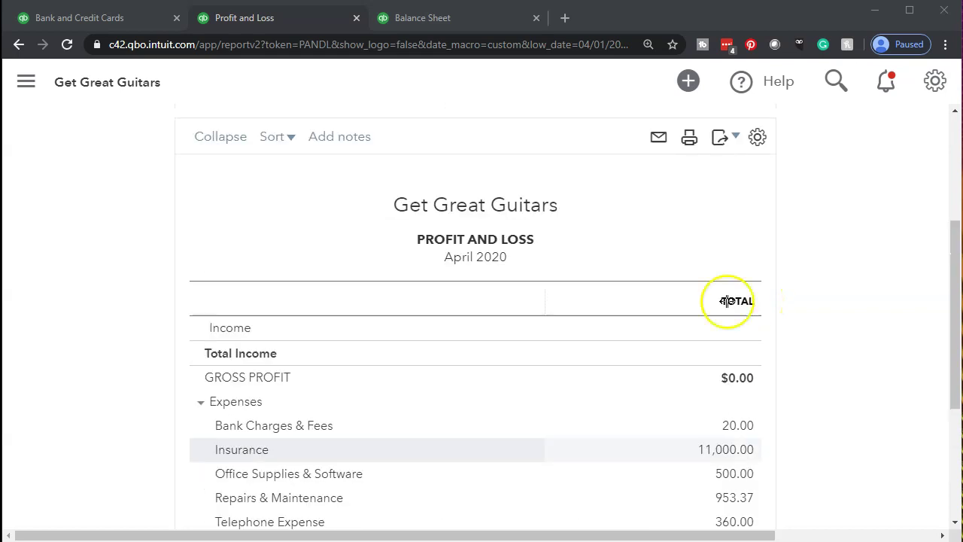
scroll(470, 281, down, 2)
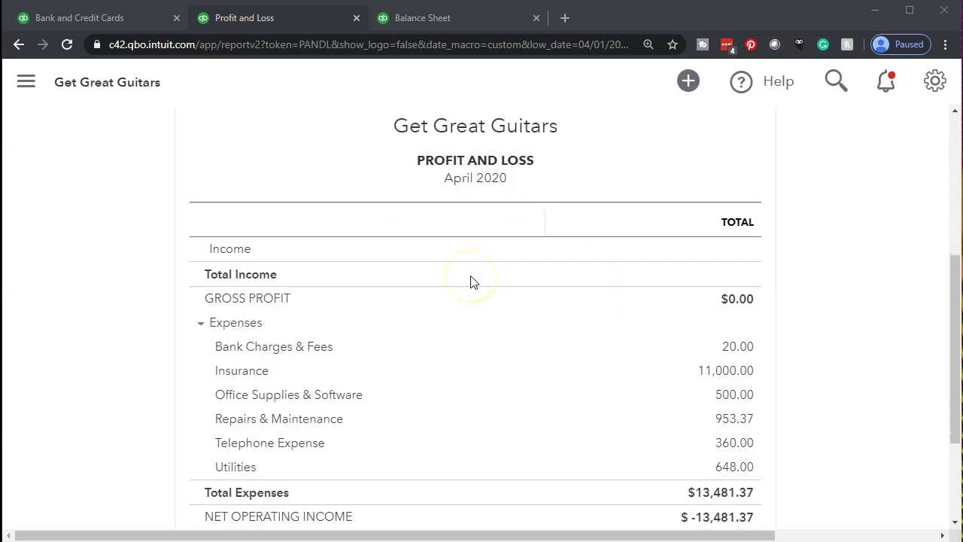
Set the Profit and Loss report's start date to 01/01/2020 and rerun the report.
scroll(471, 281, up, 5)
click(320, 218)
text(0)
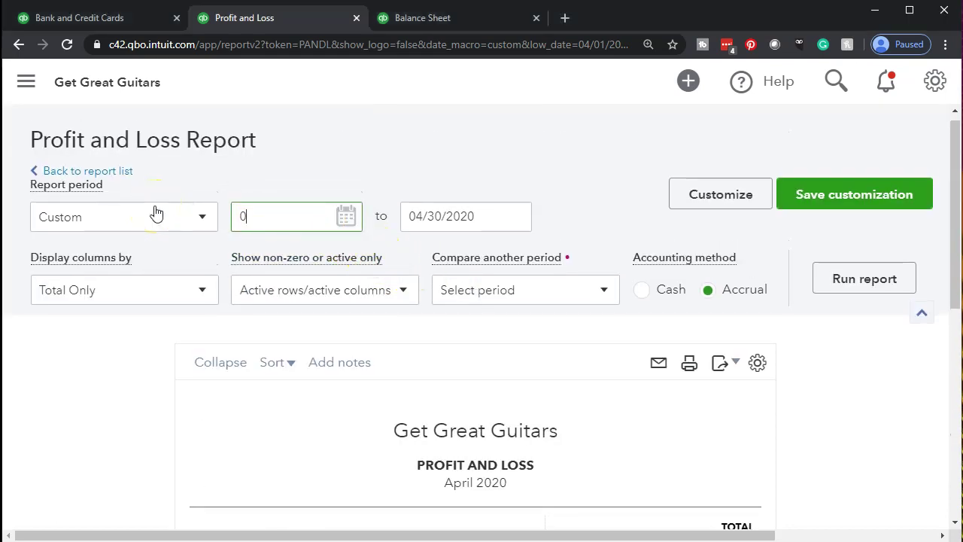
text(1/01/2020)
key(Tab)
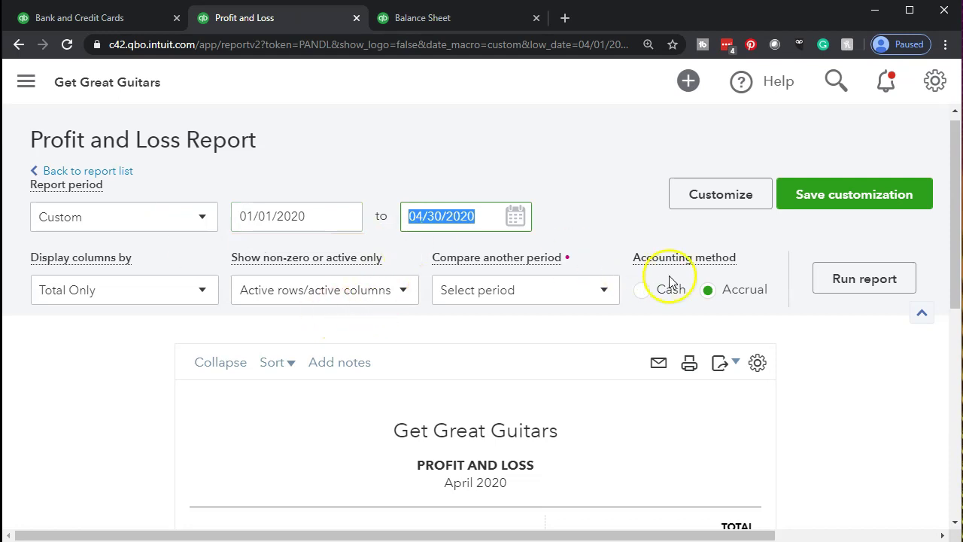
click(839, 277)
scroll(843, 278, down, 3)
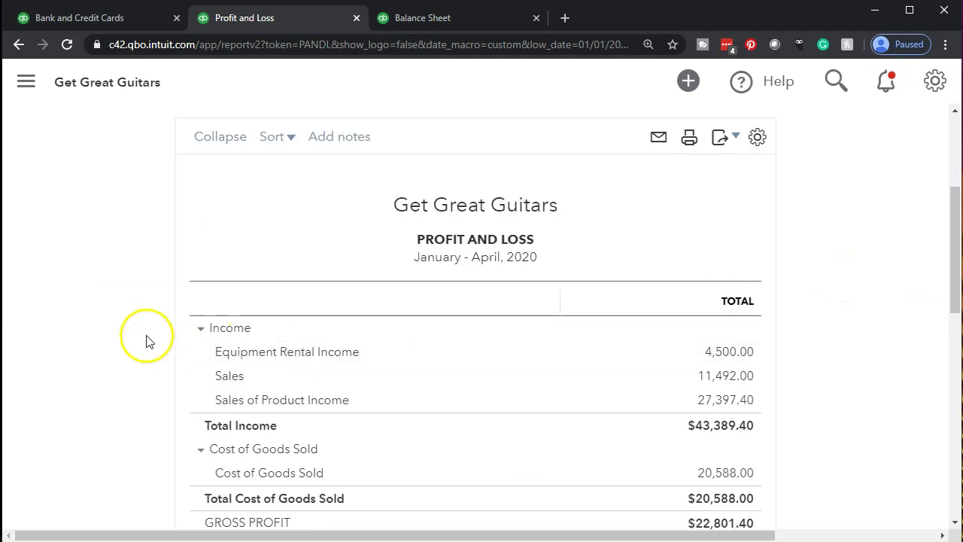
Display the Profit and Loss columns by Months, rerun the report and check the monthly expense figures.
scroll(146, 340, up, 3)
click(188, 308)
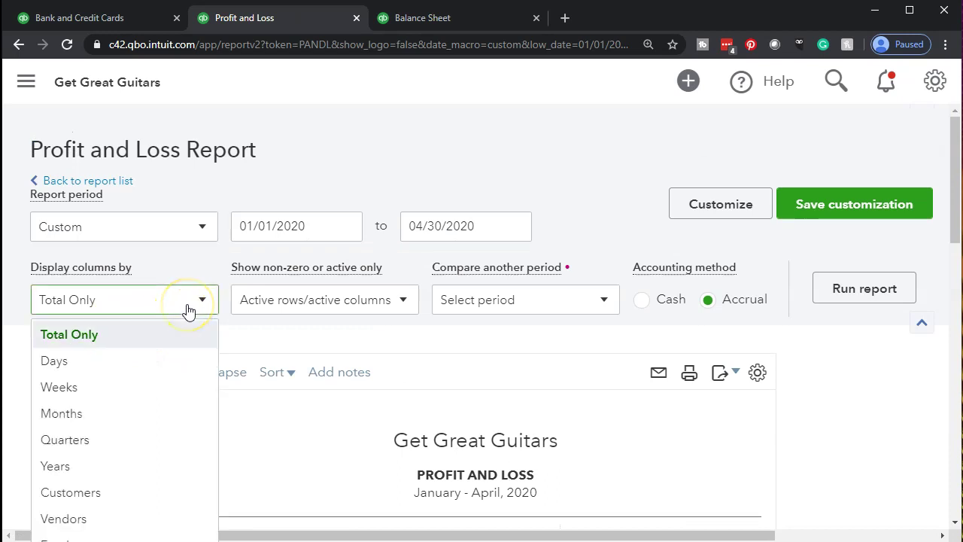
click(157, 411)
click(864, 289)
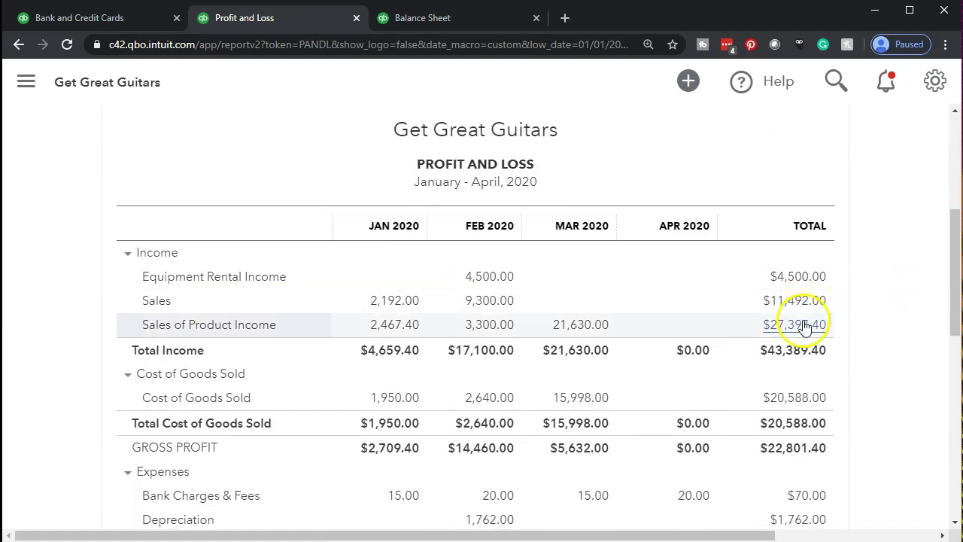
scroll(805, 316, down, 3)
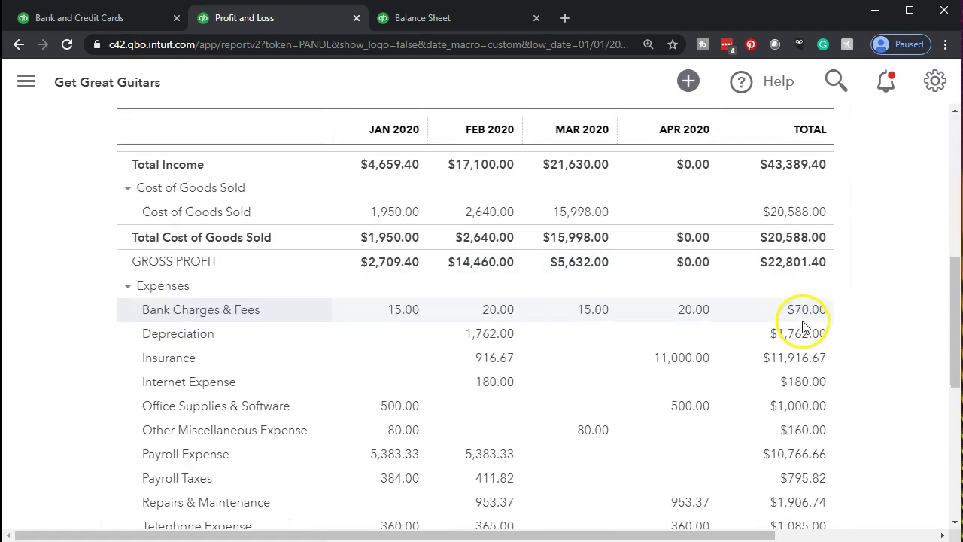
Switch to Calculator, divide 11000 by 12, and compare the result with the monthly Insurance amounts in the Profit and Loss report.
click(485, 364)
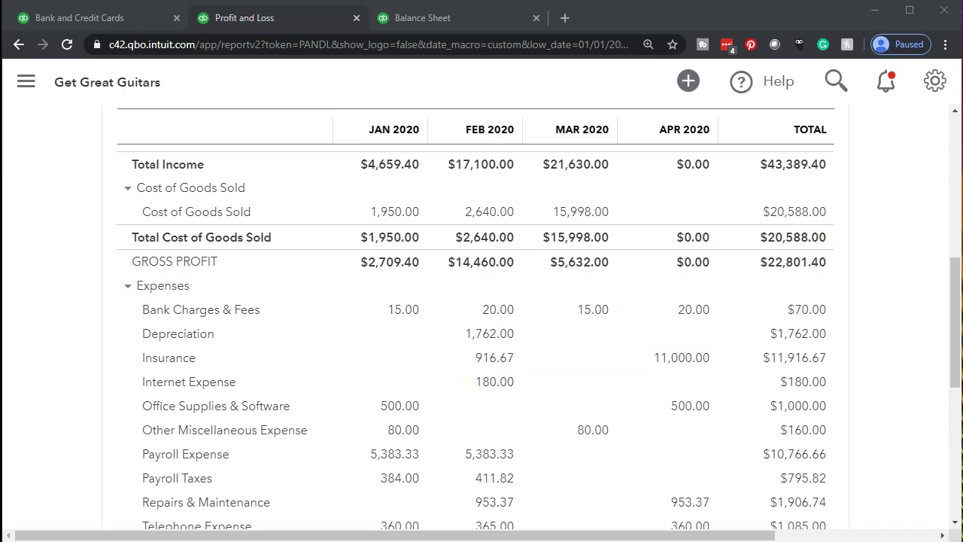
drag(403, 169, 170, 162)
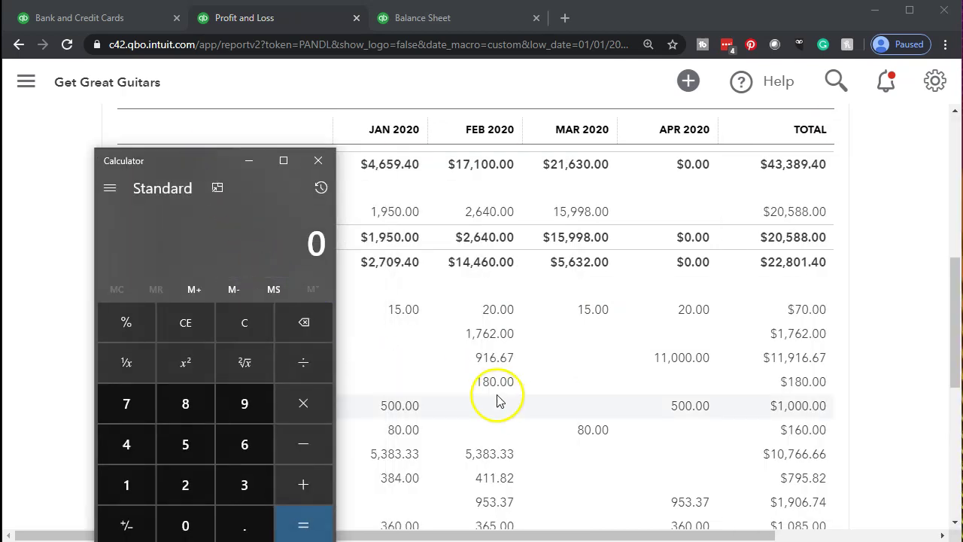
text(11)
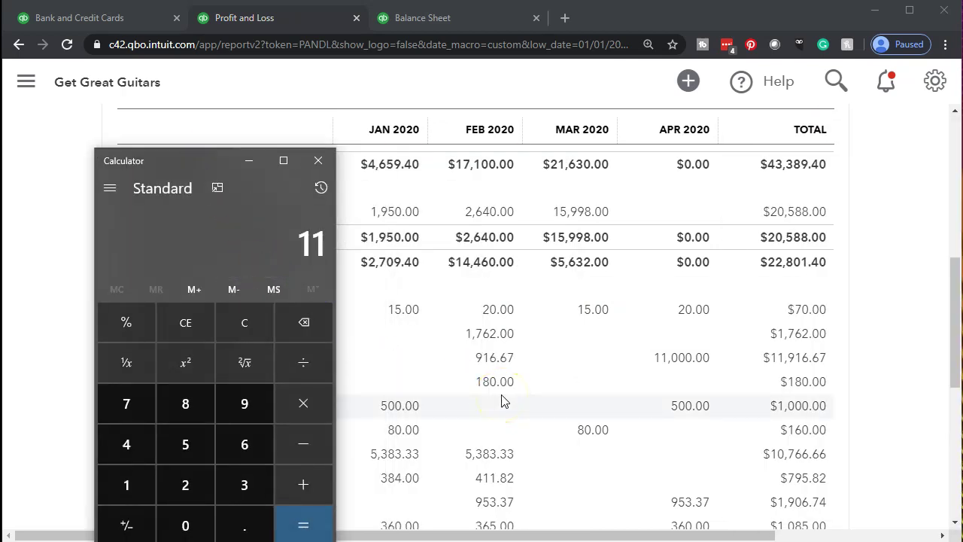
text(000/12)
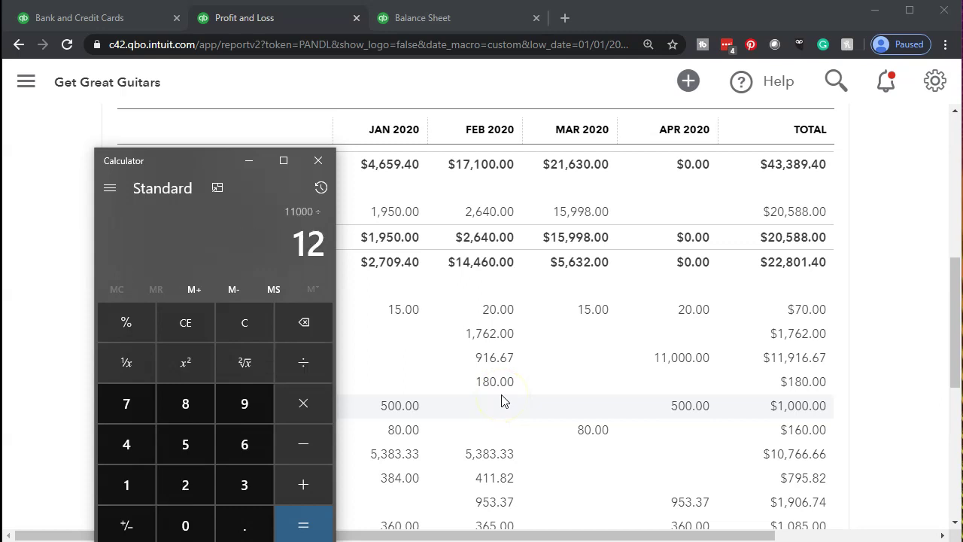
key(Return)
click(492, 384)
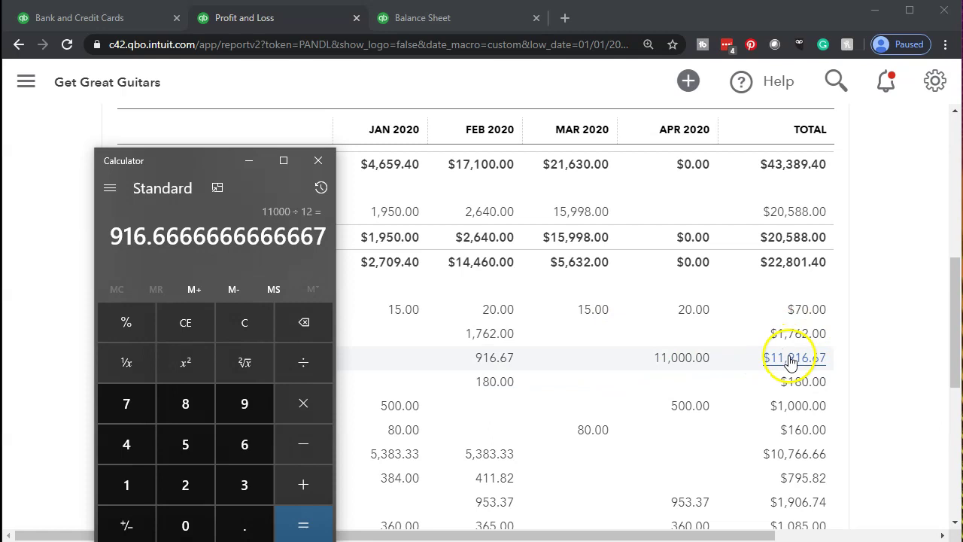
click(351, 512)
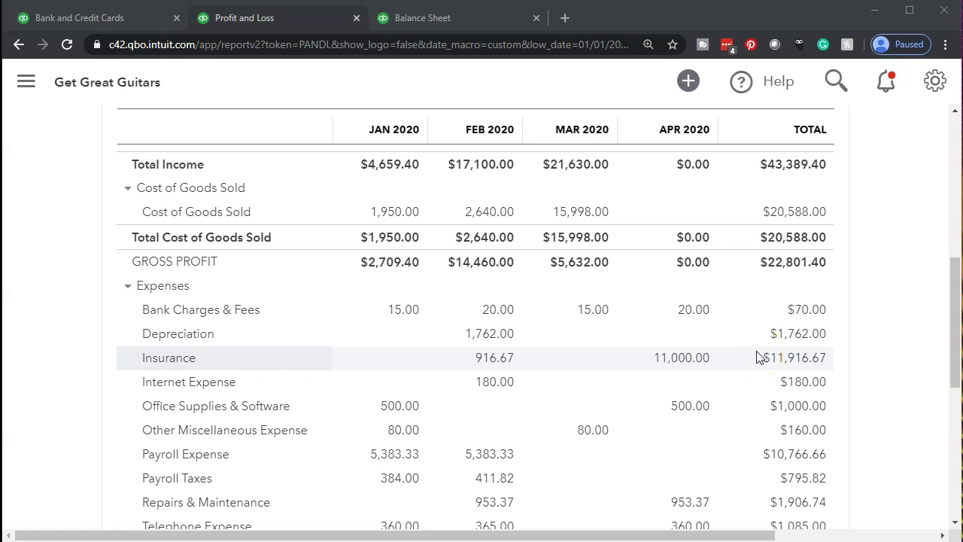
click(709, 359)
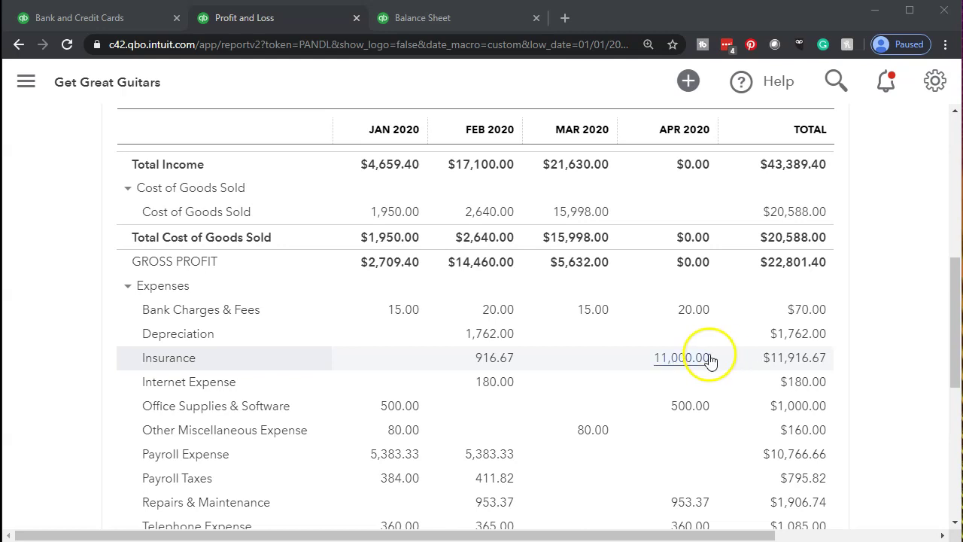